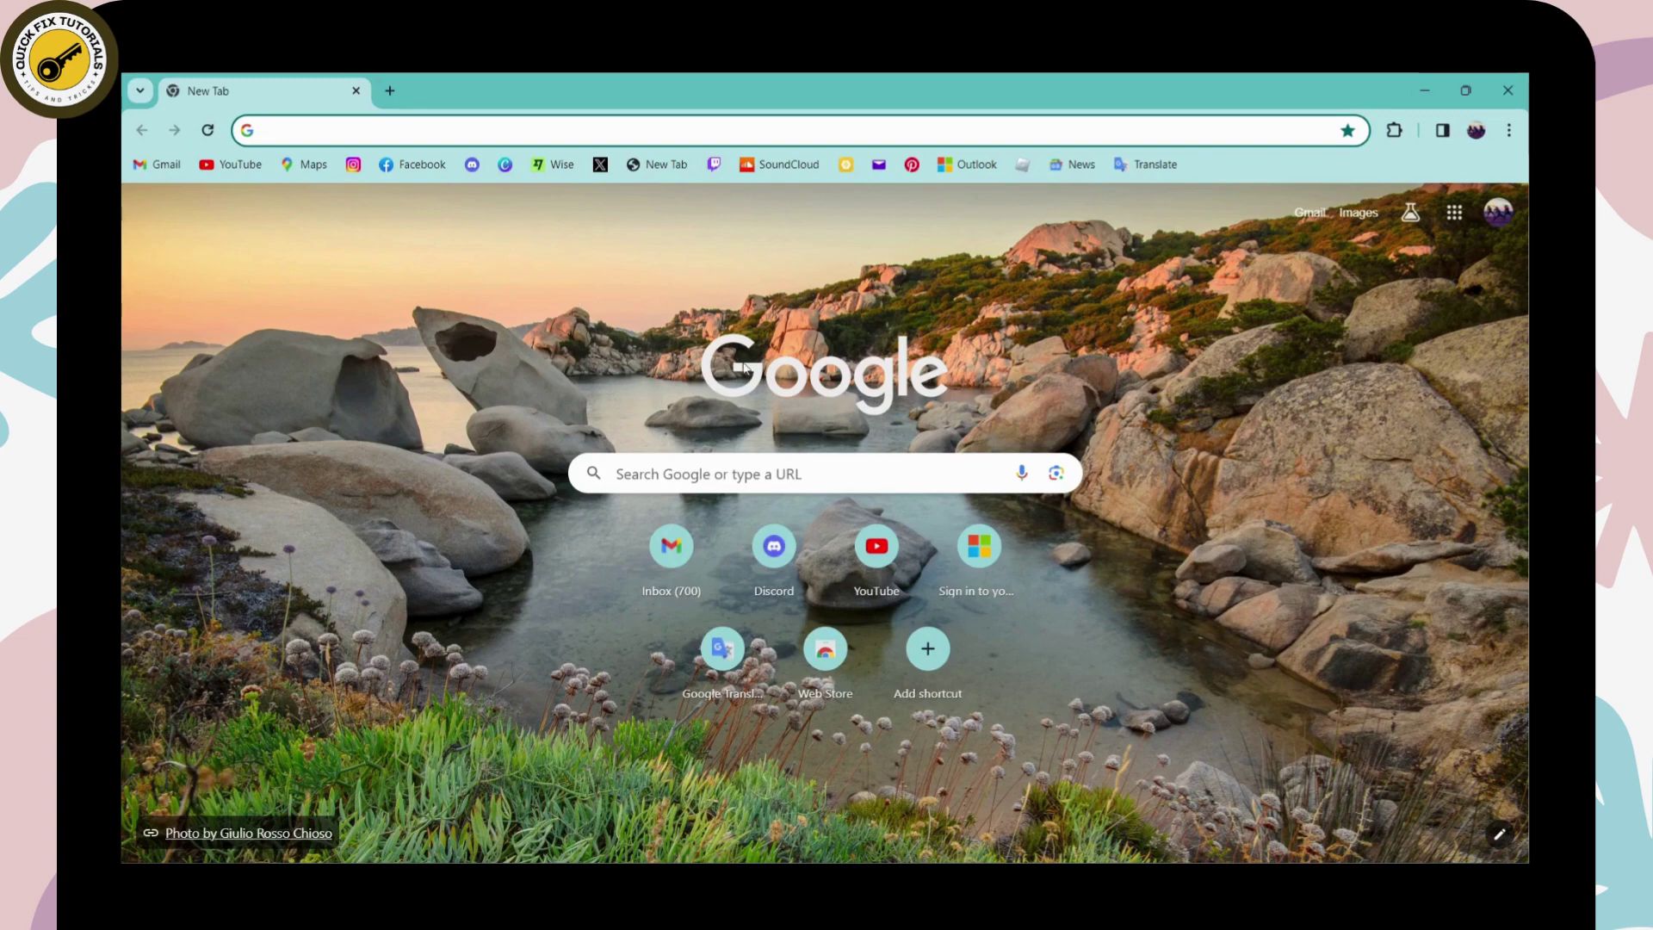
Search Google for 'pluralsight' from the new tab's search suggestions.
left_click(763, 480)
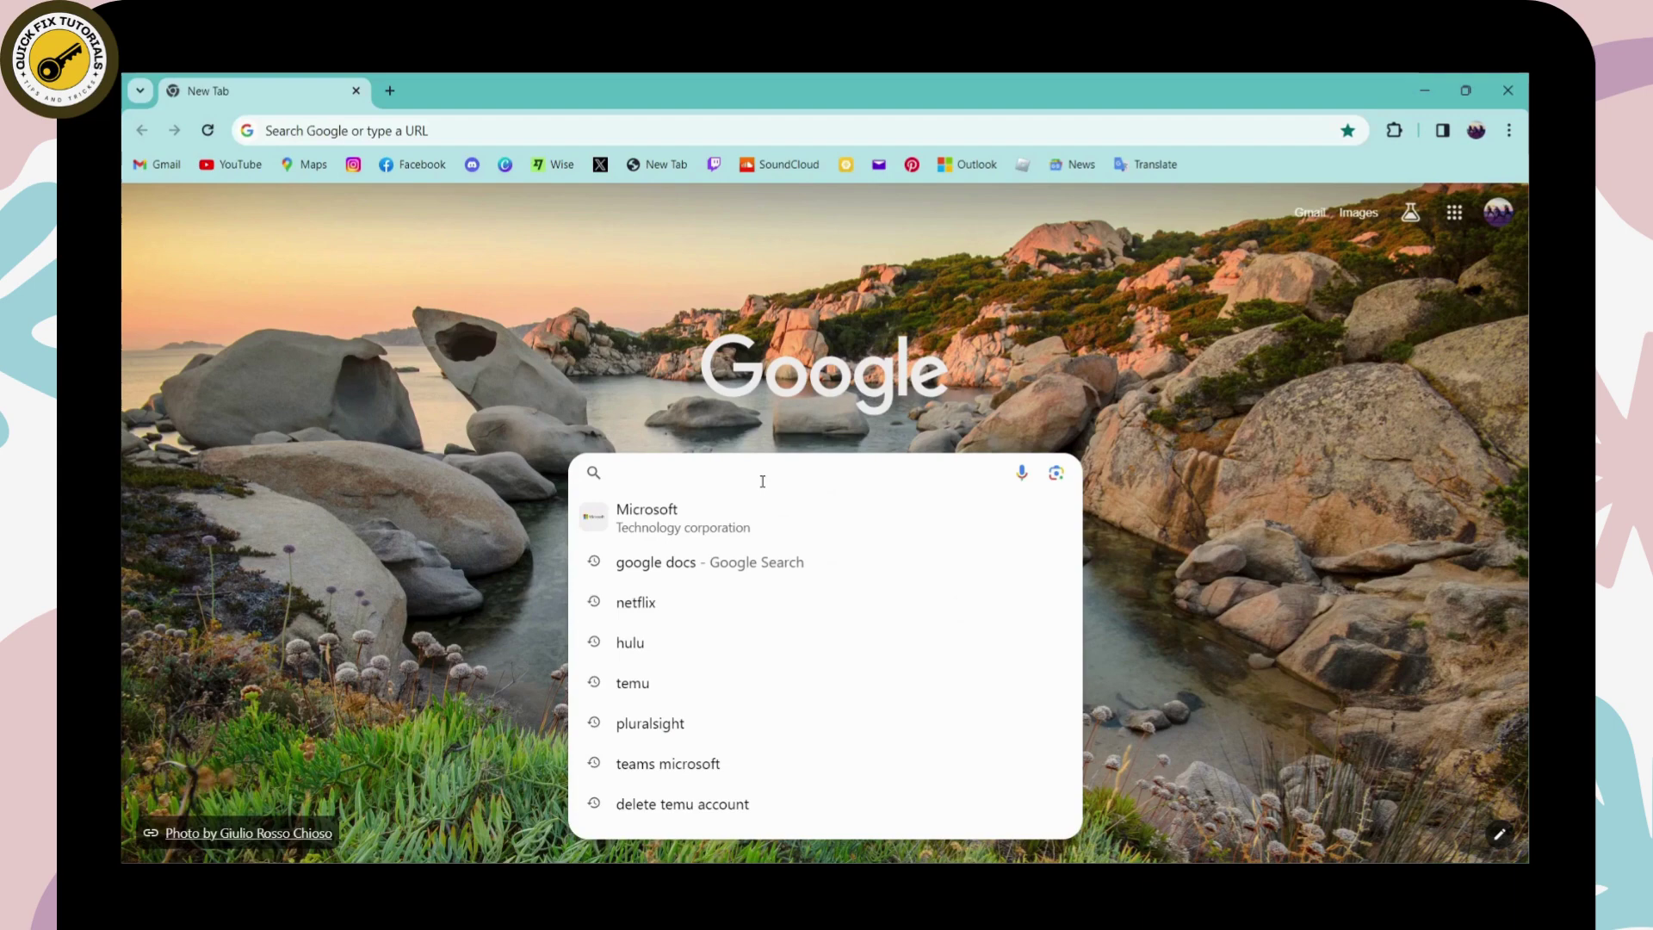
left_click(749, 724)
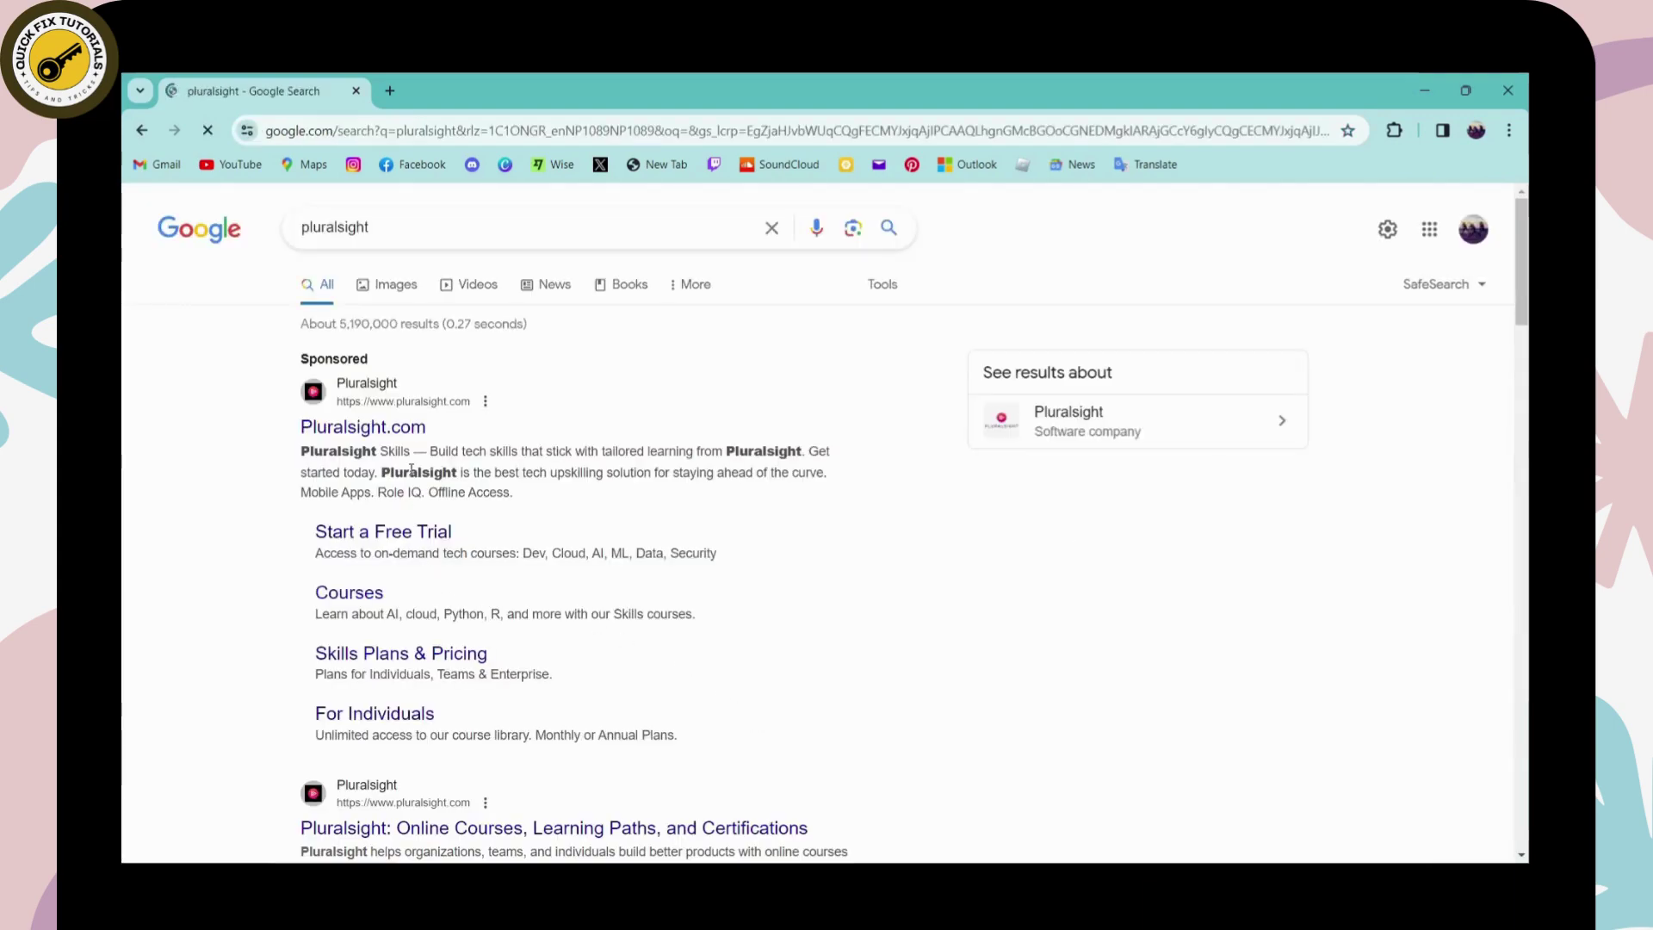
Go to Pluralsight.com, choose the Skills sign-in and start creating a new account.
left_click(373, 441)
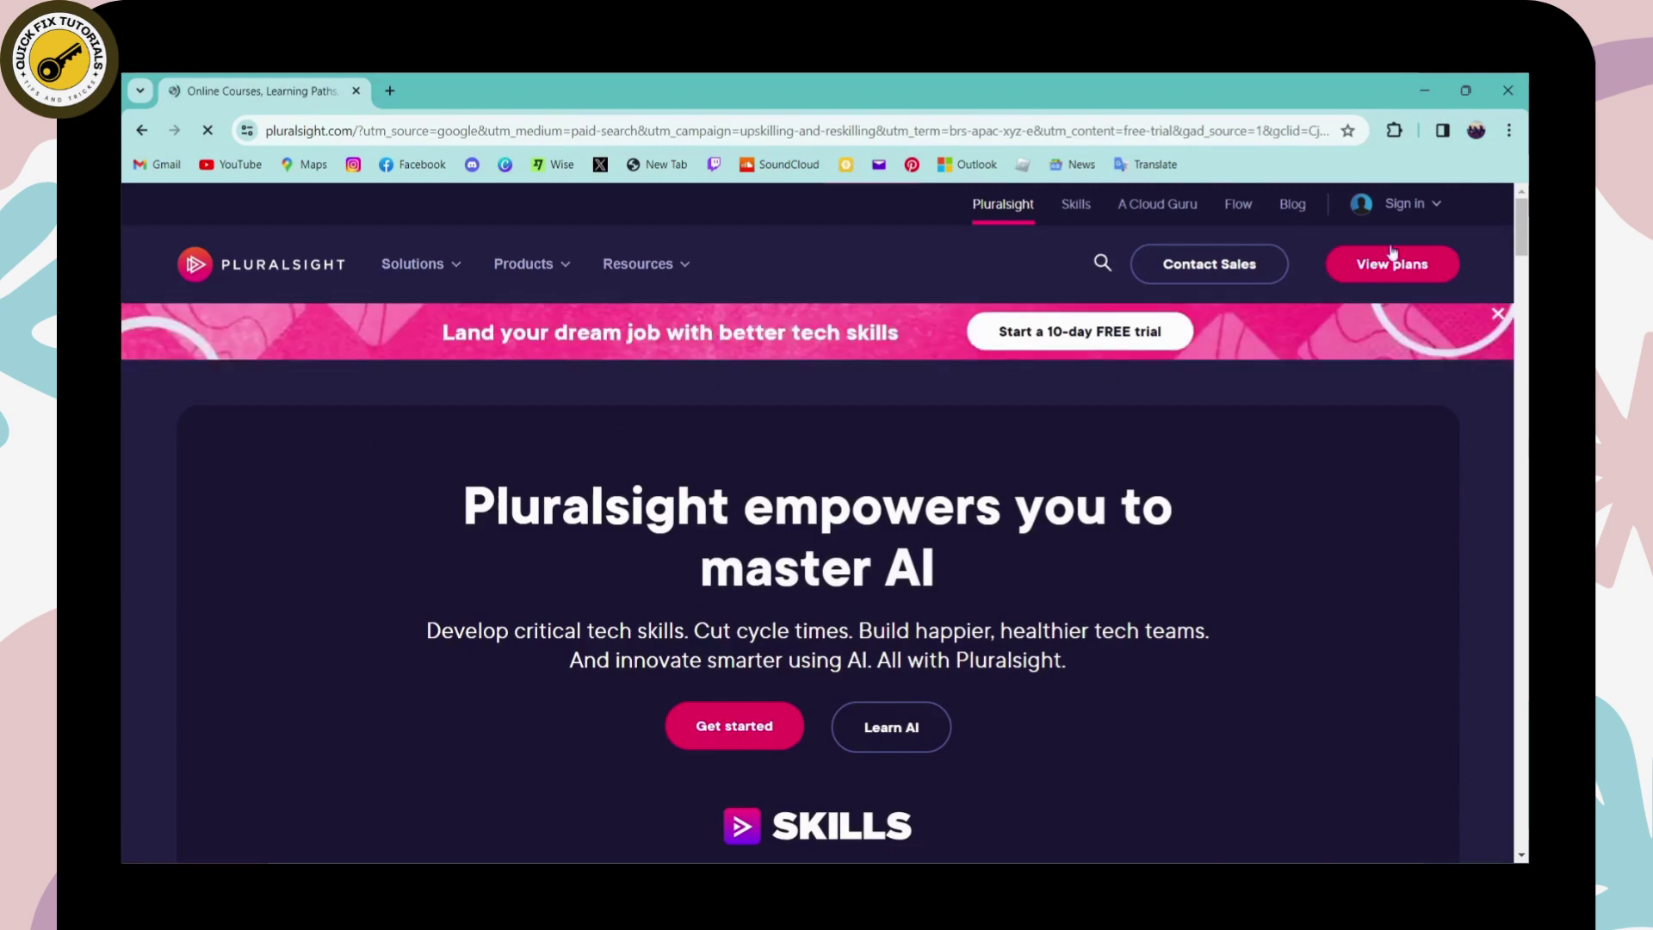
left_click(1405, 204)
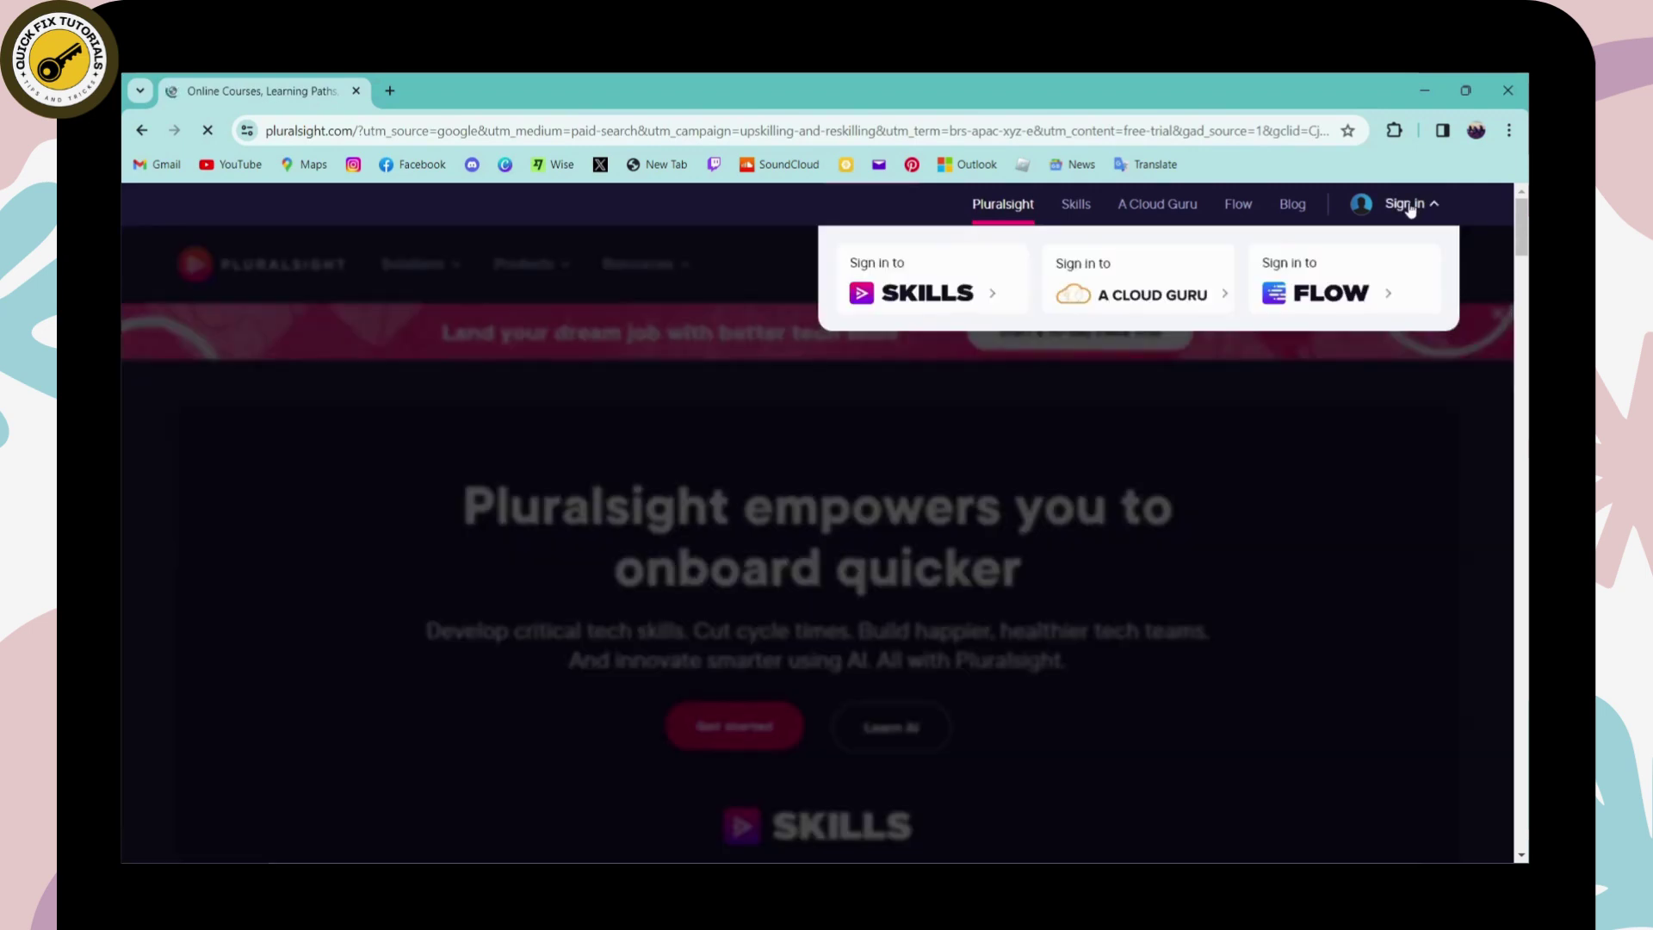
left_click(954, 309)
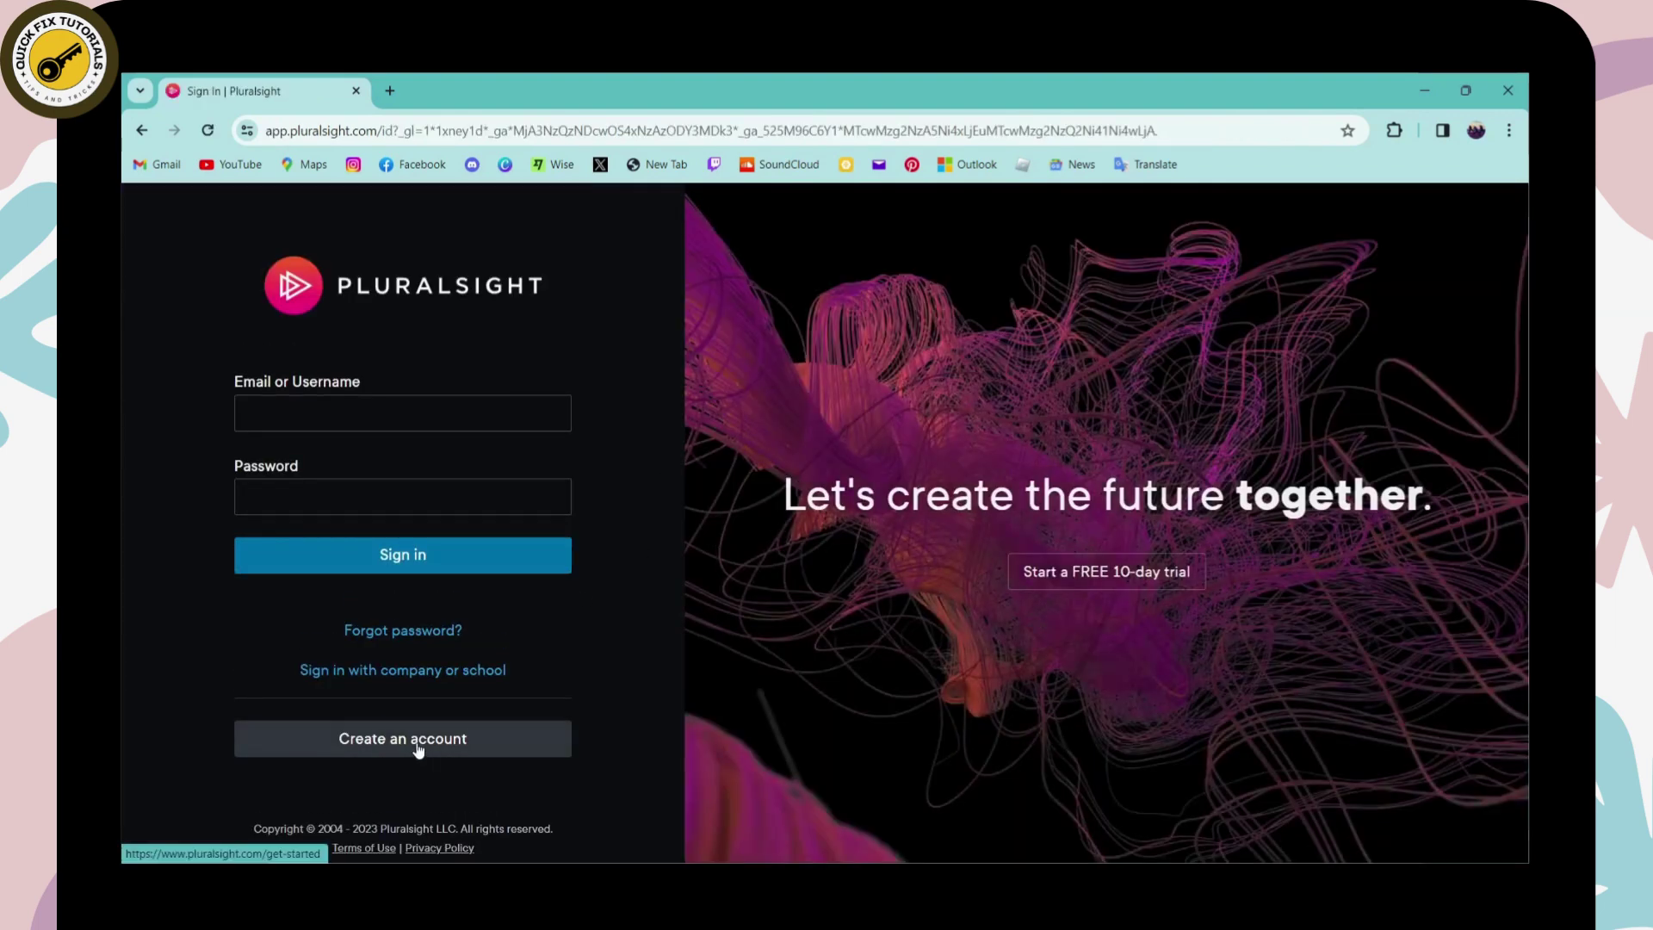
left_click(417, 747)
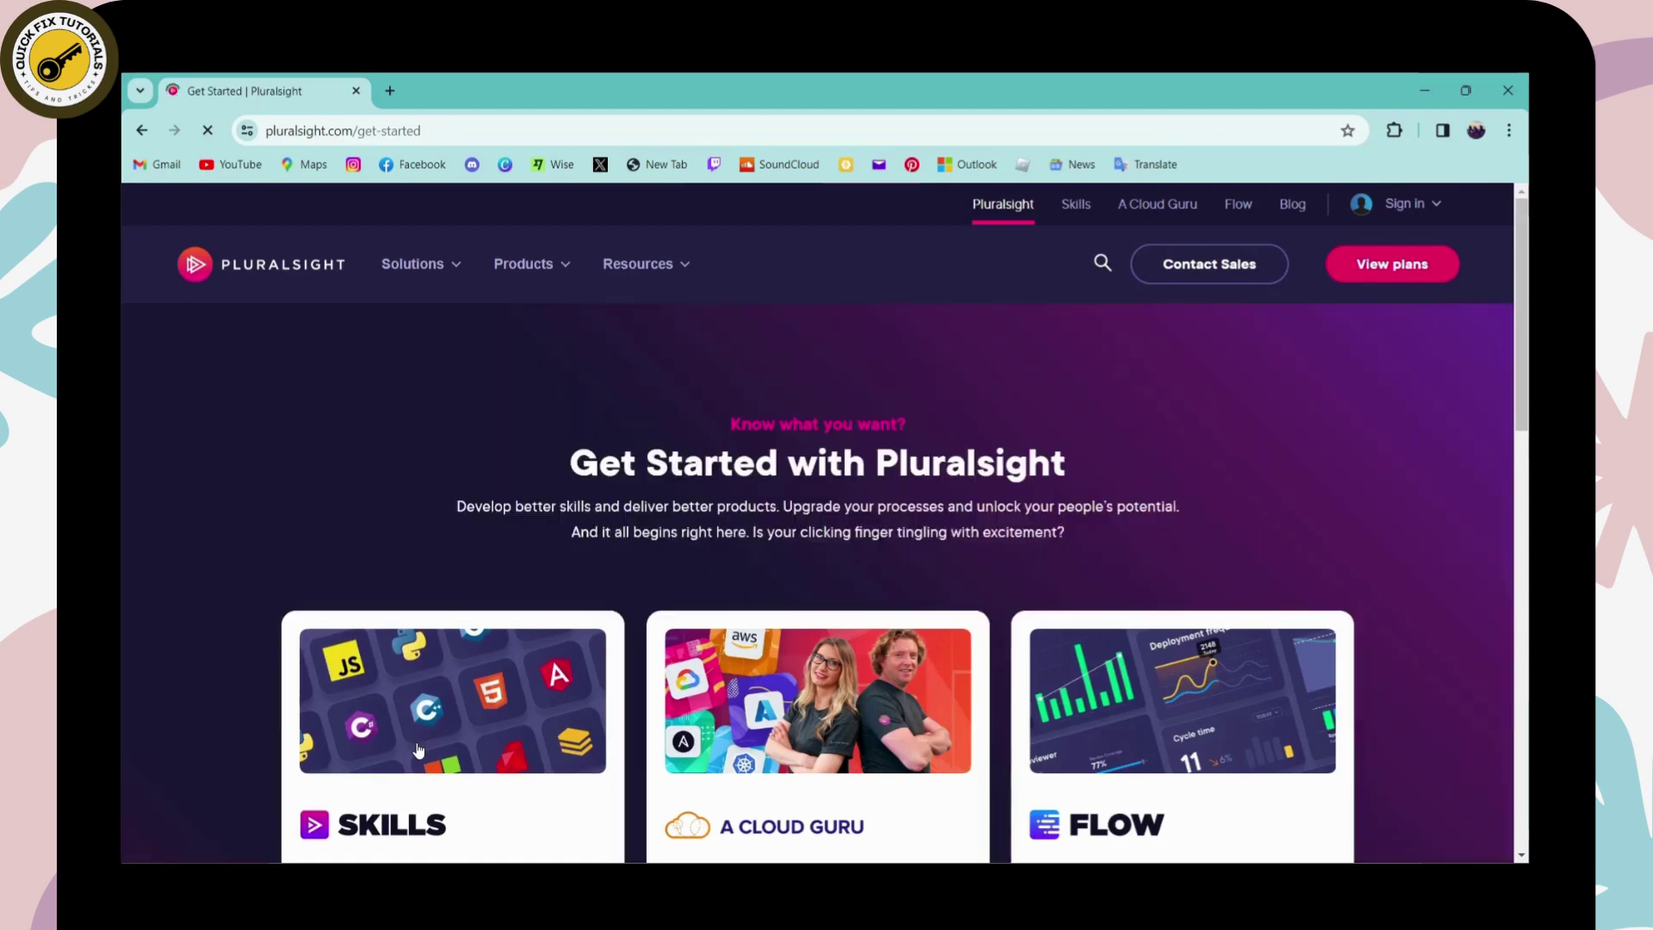
scroll(645, 780, "down", 3)
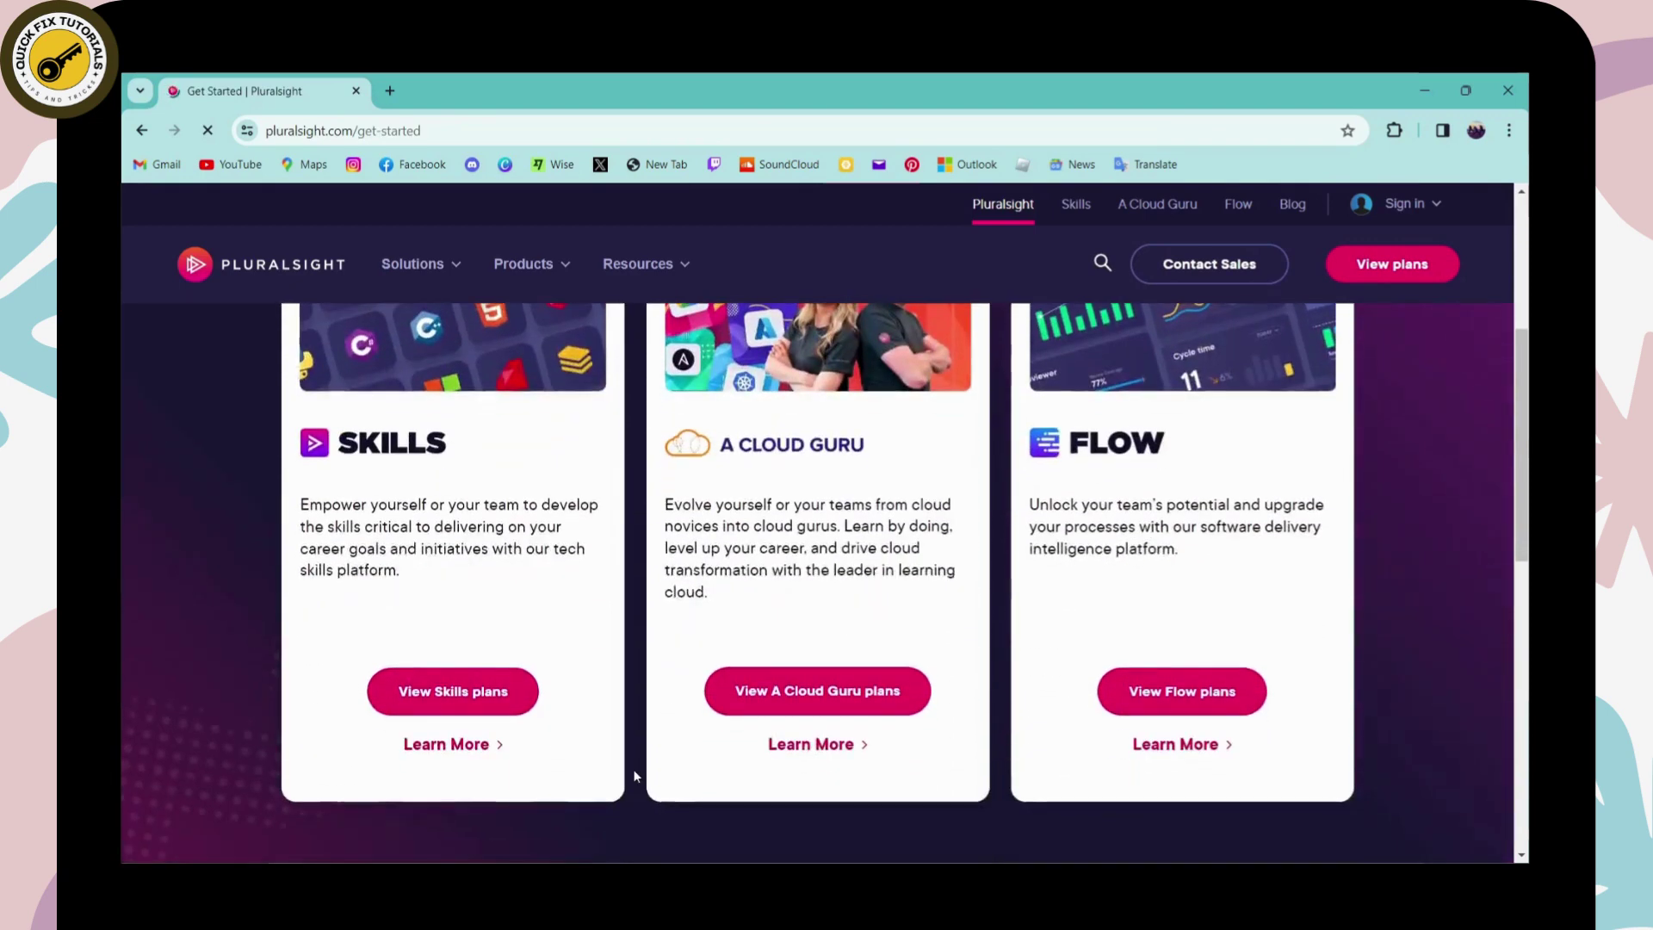
scroll(634, 775, "up", 1)
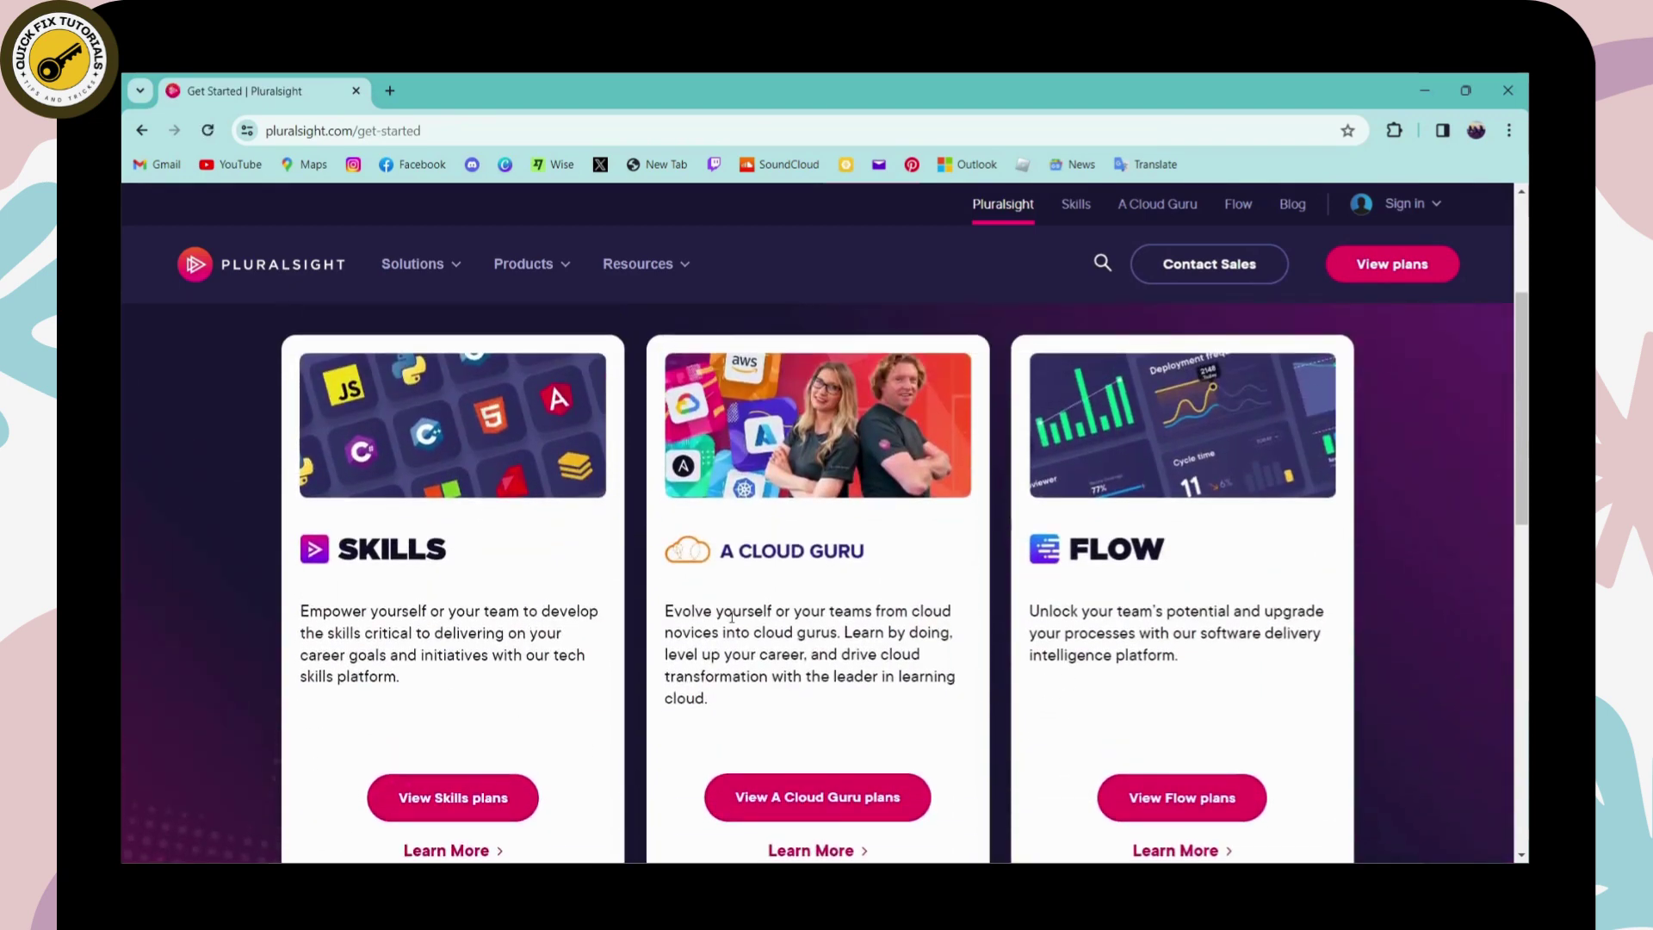
View the Skills pricing plans and start checkout with the Starter plan.
left_click(453, 797)
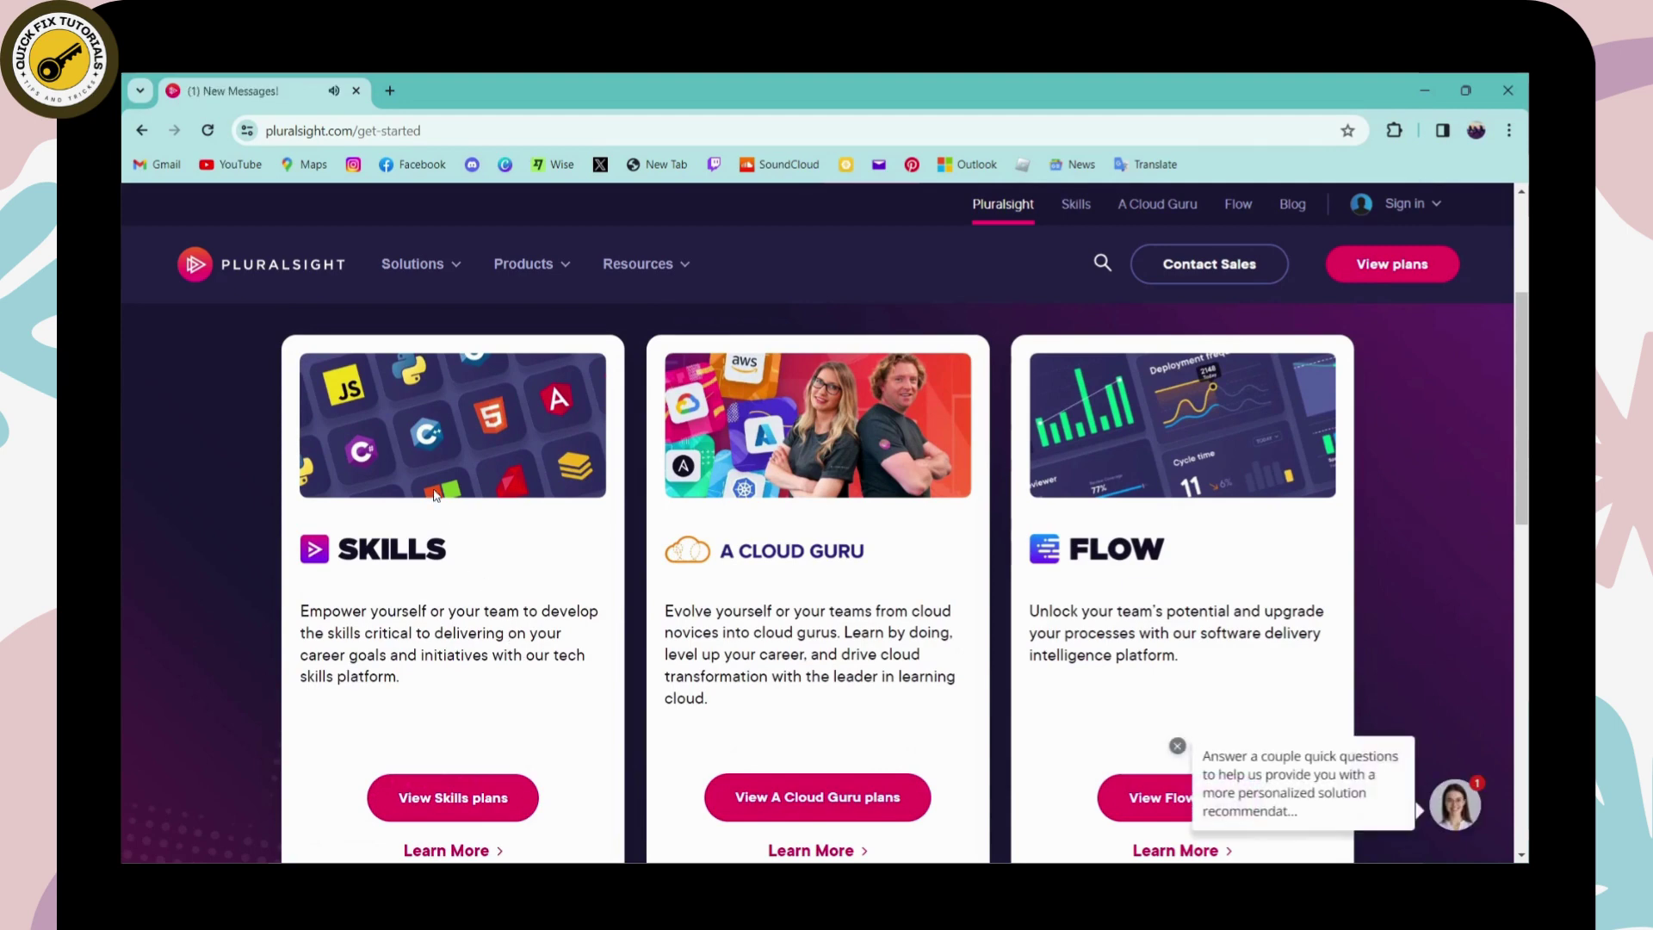
scroll(473, 627, "down", 2)
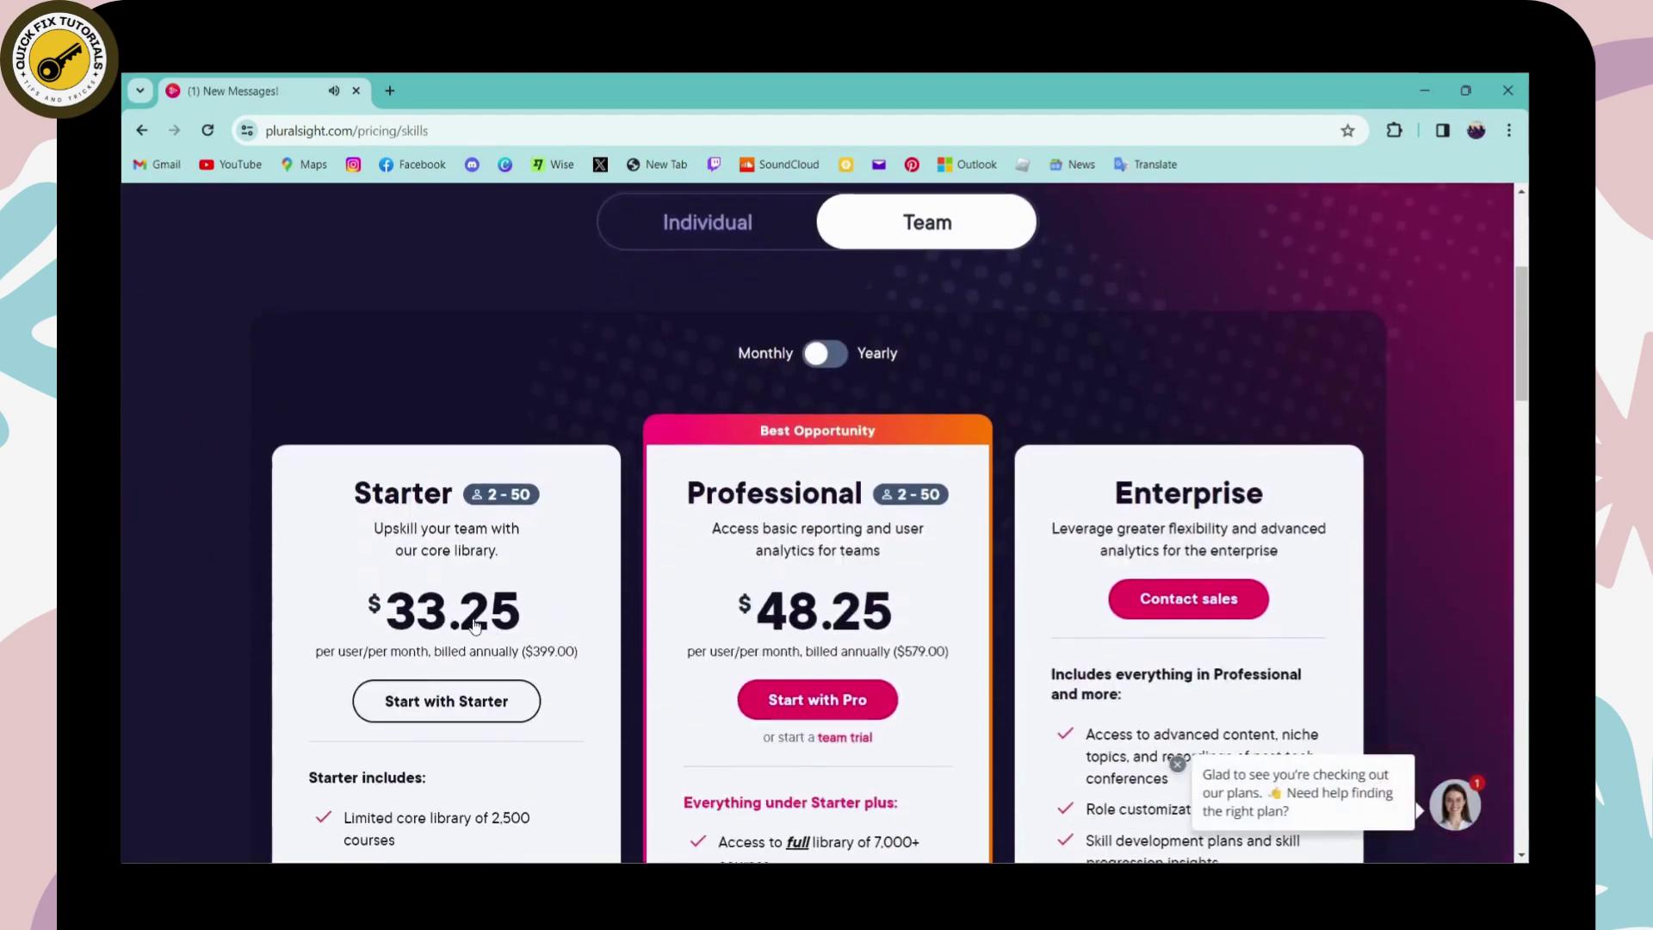
scroll(474, 627, "up", 2)
scroll(473, 628, "down", 3)
scroll(473, 628, "down", 1)
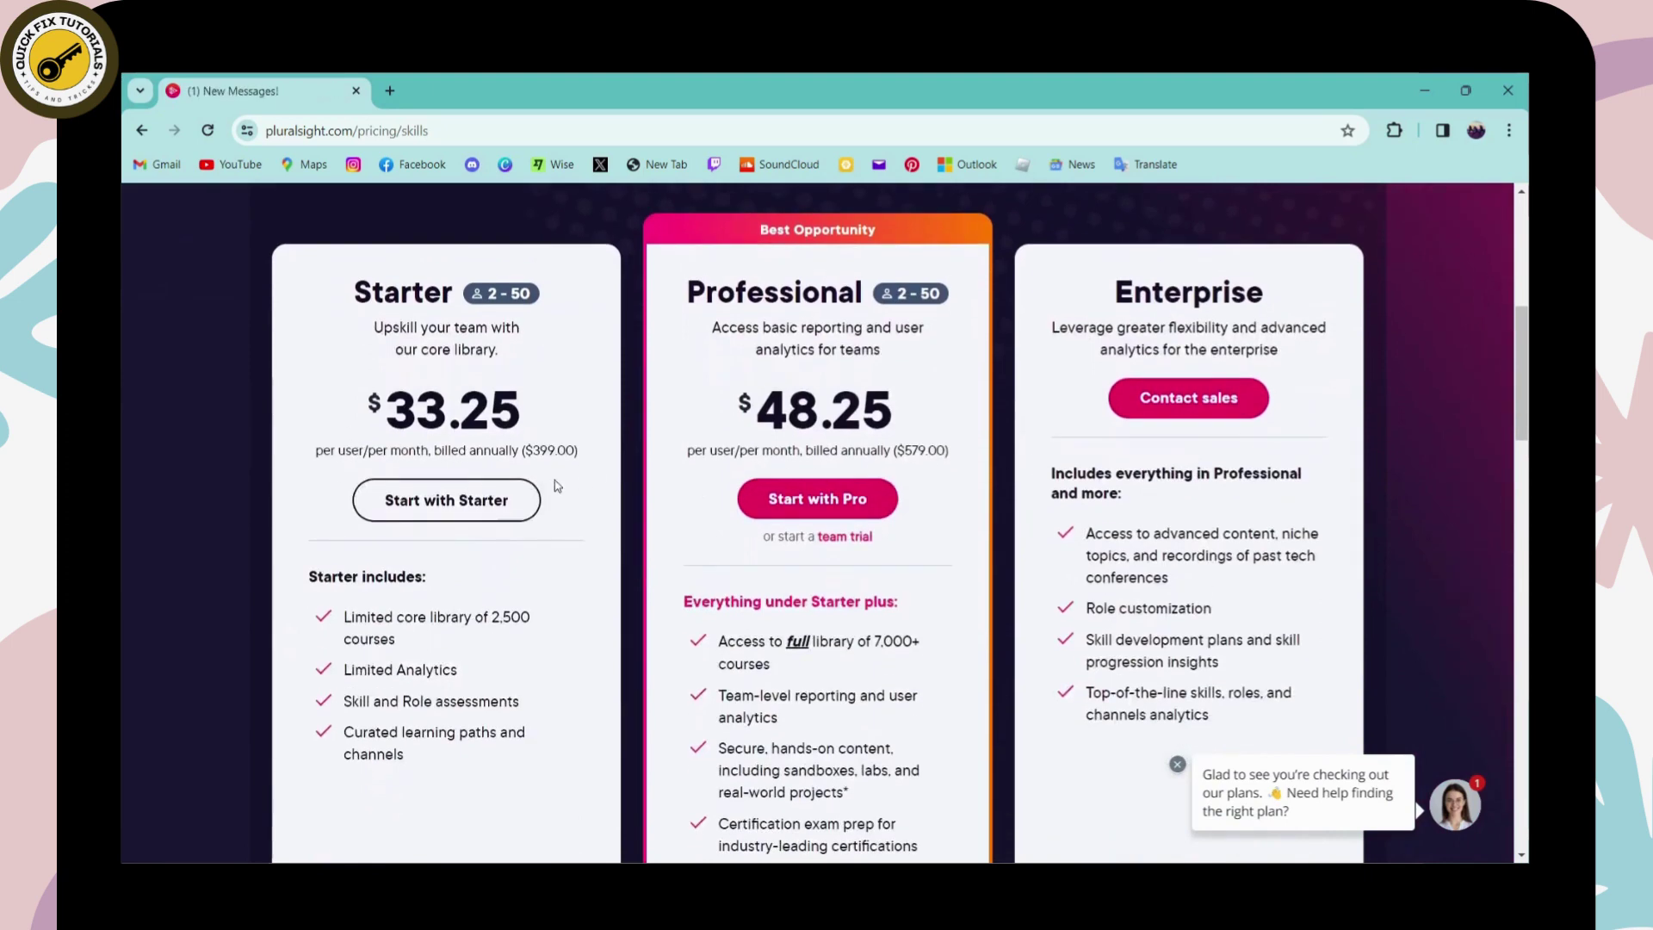
left_click(447, 514)
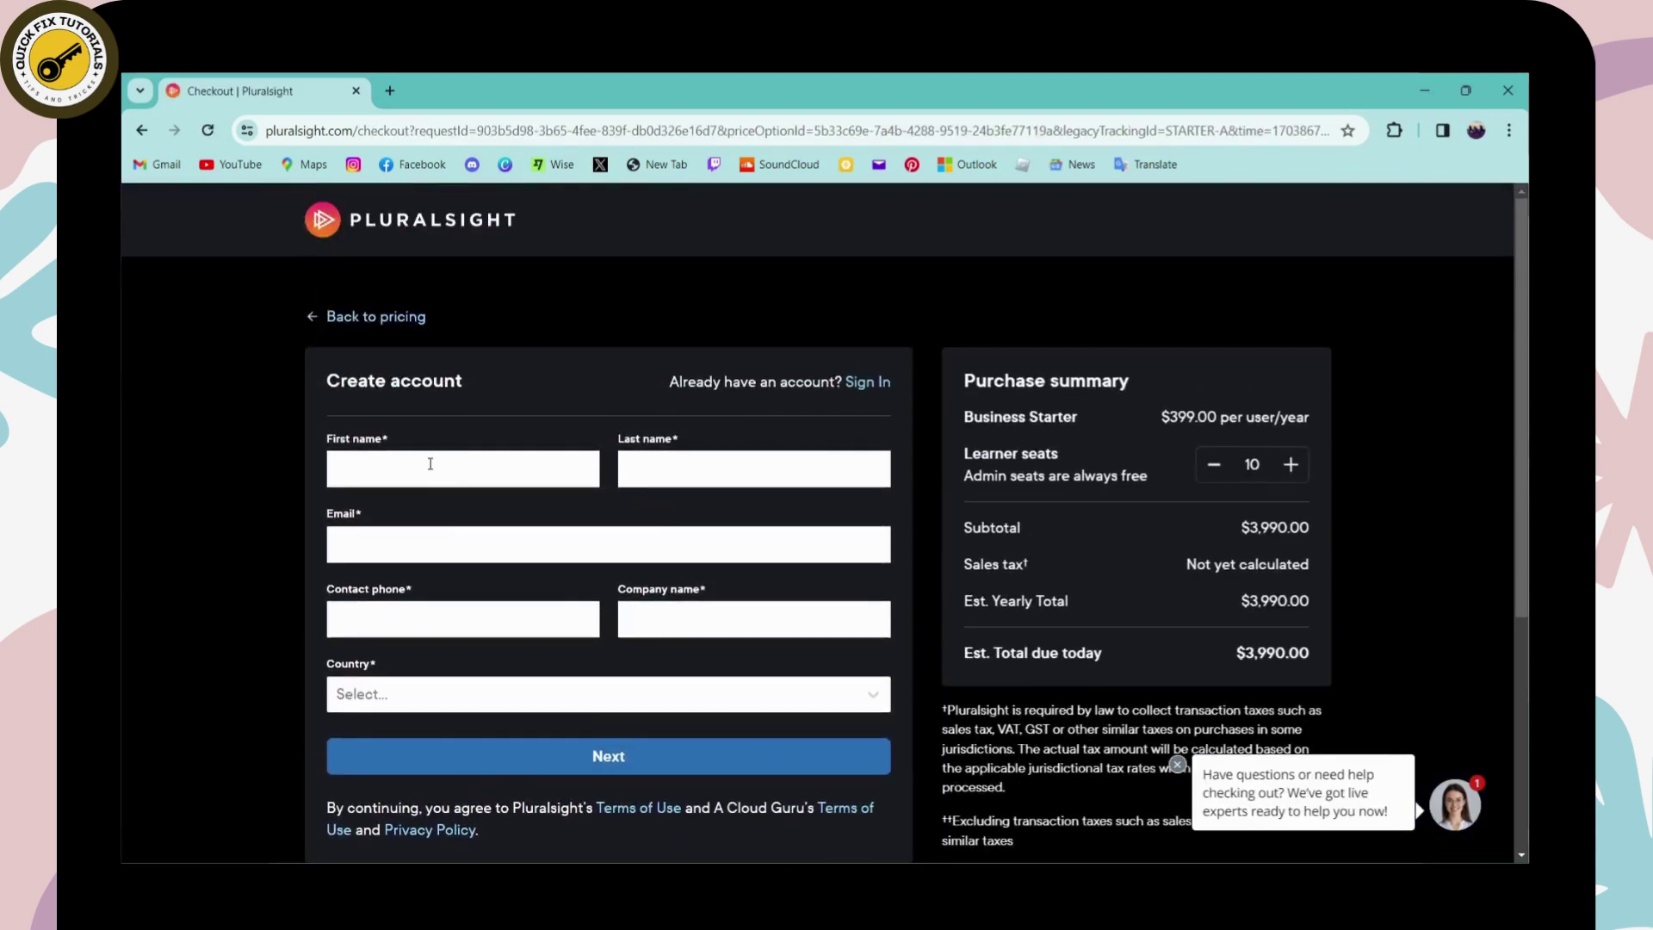
Autofill the saved contact details and enter the company name.
left_click(430, 464)
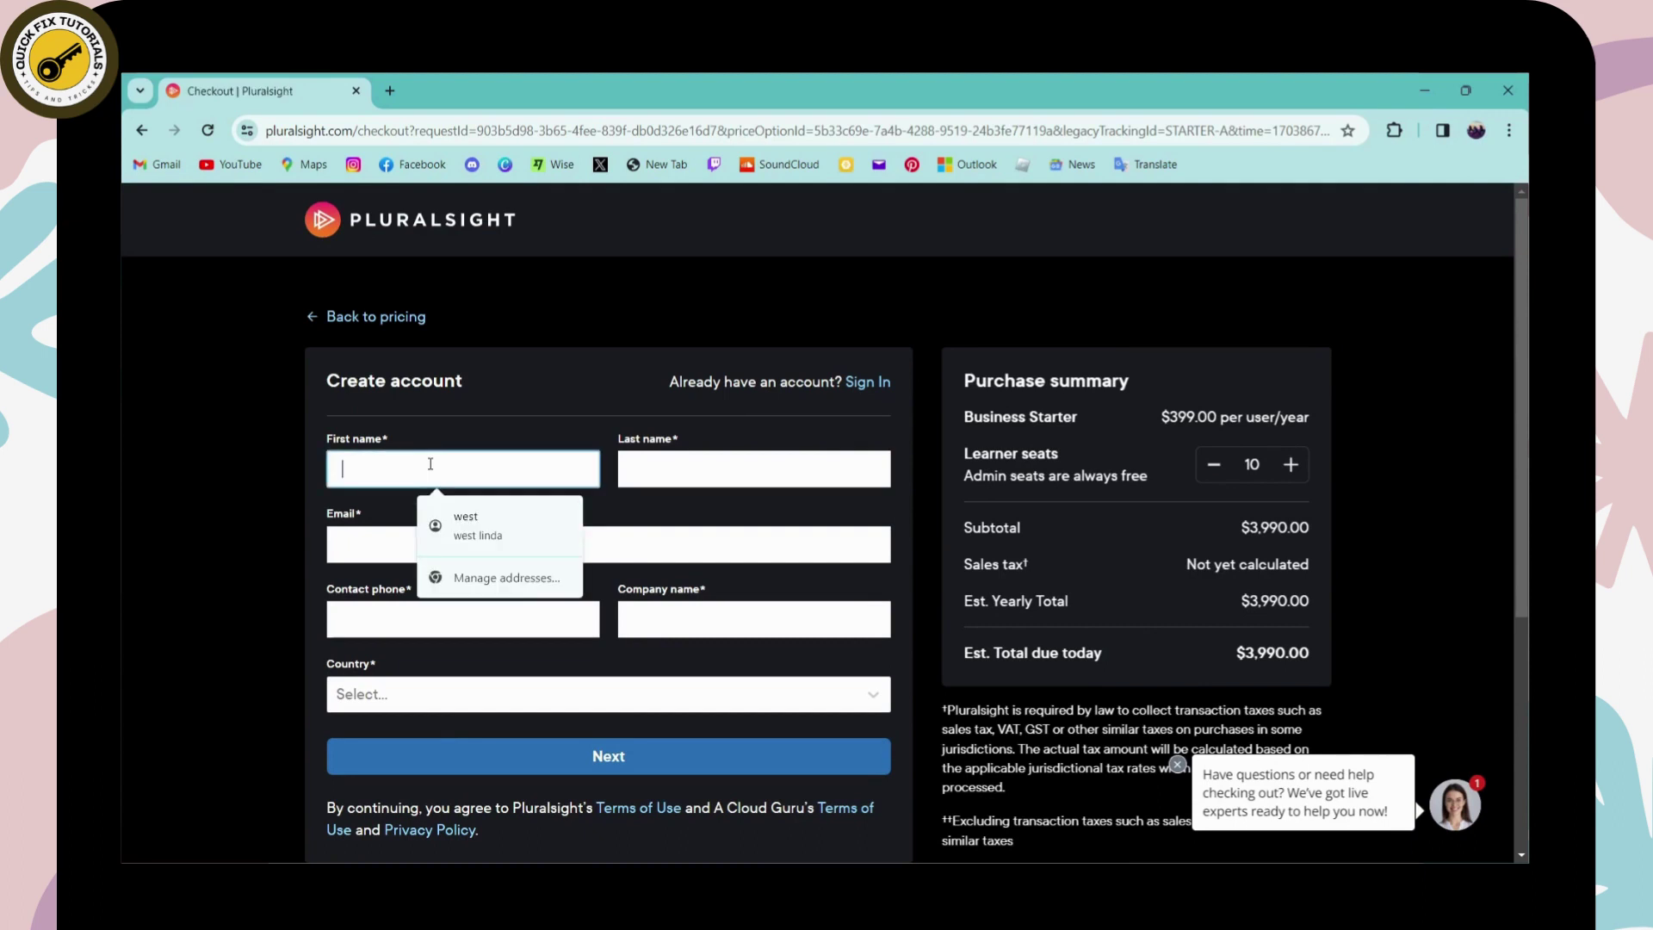
left_click(476, 525)
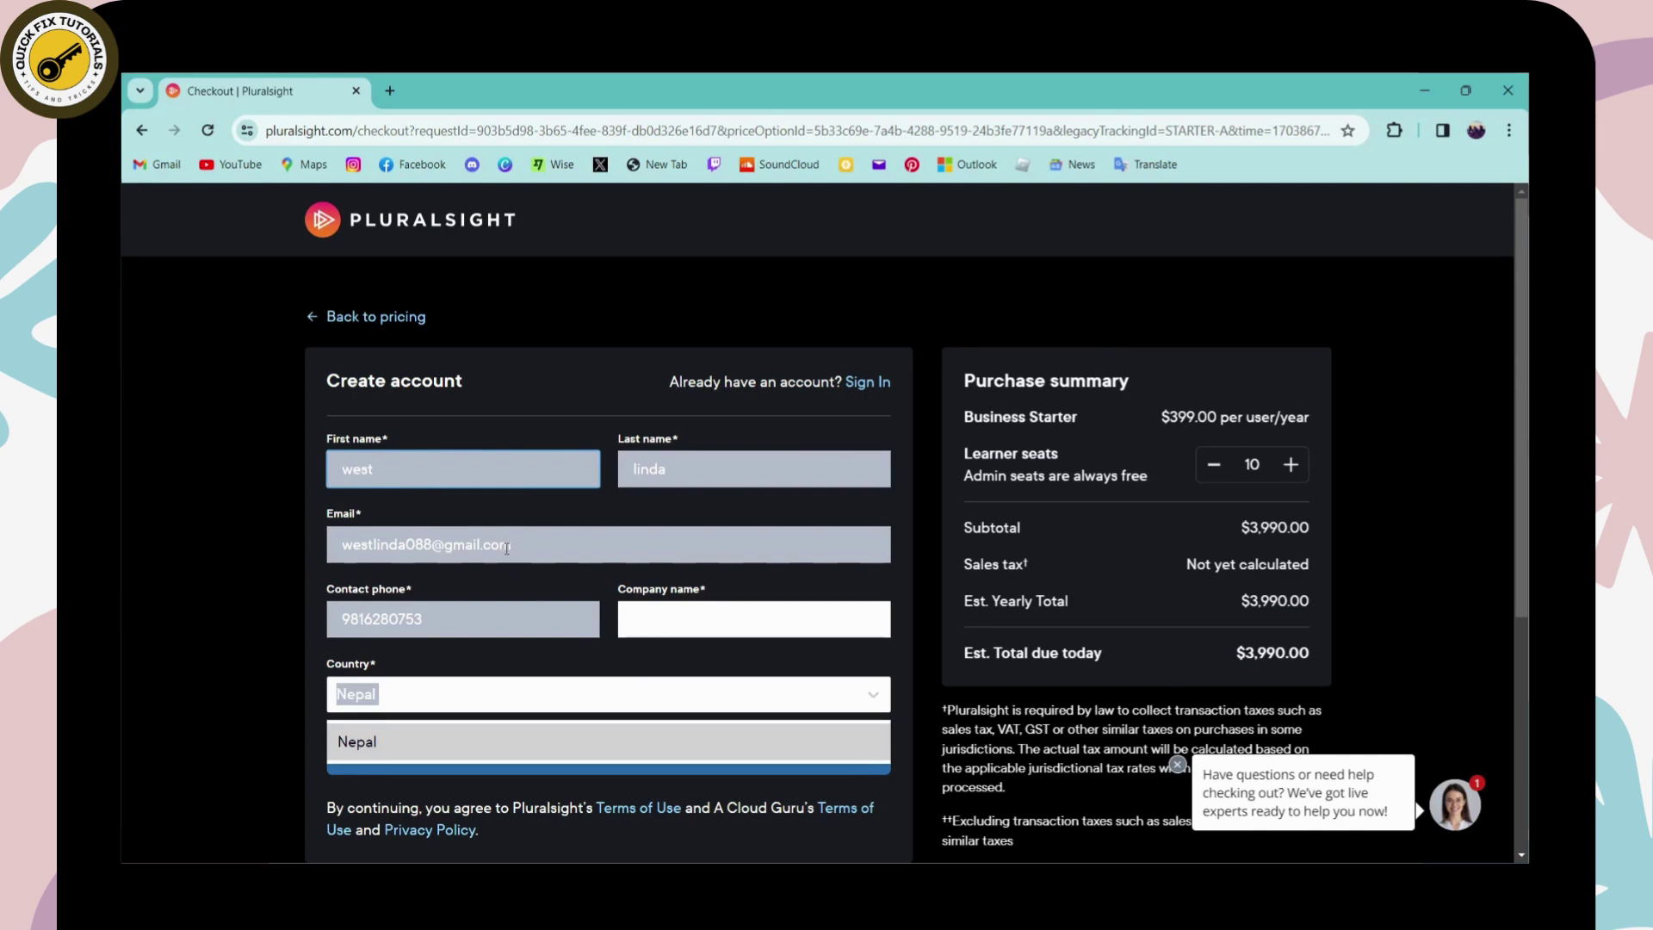
scroll(506, 548, "down", 1)
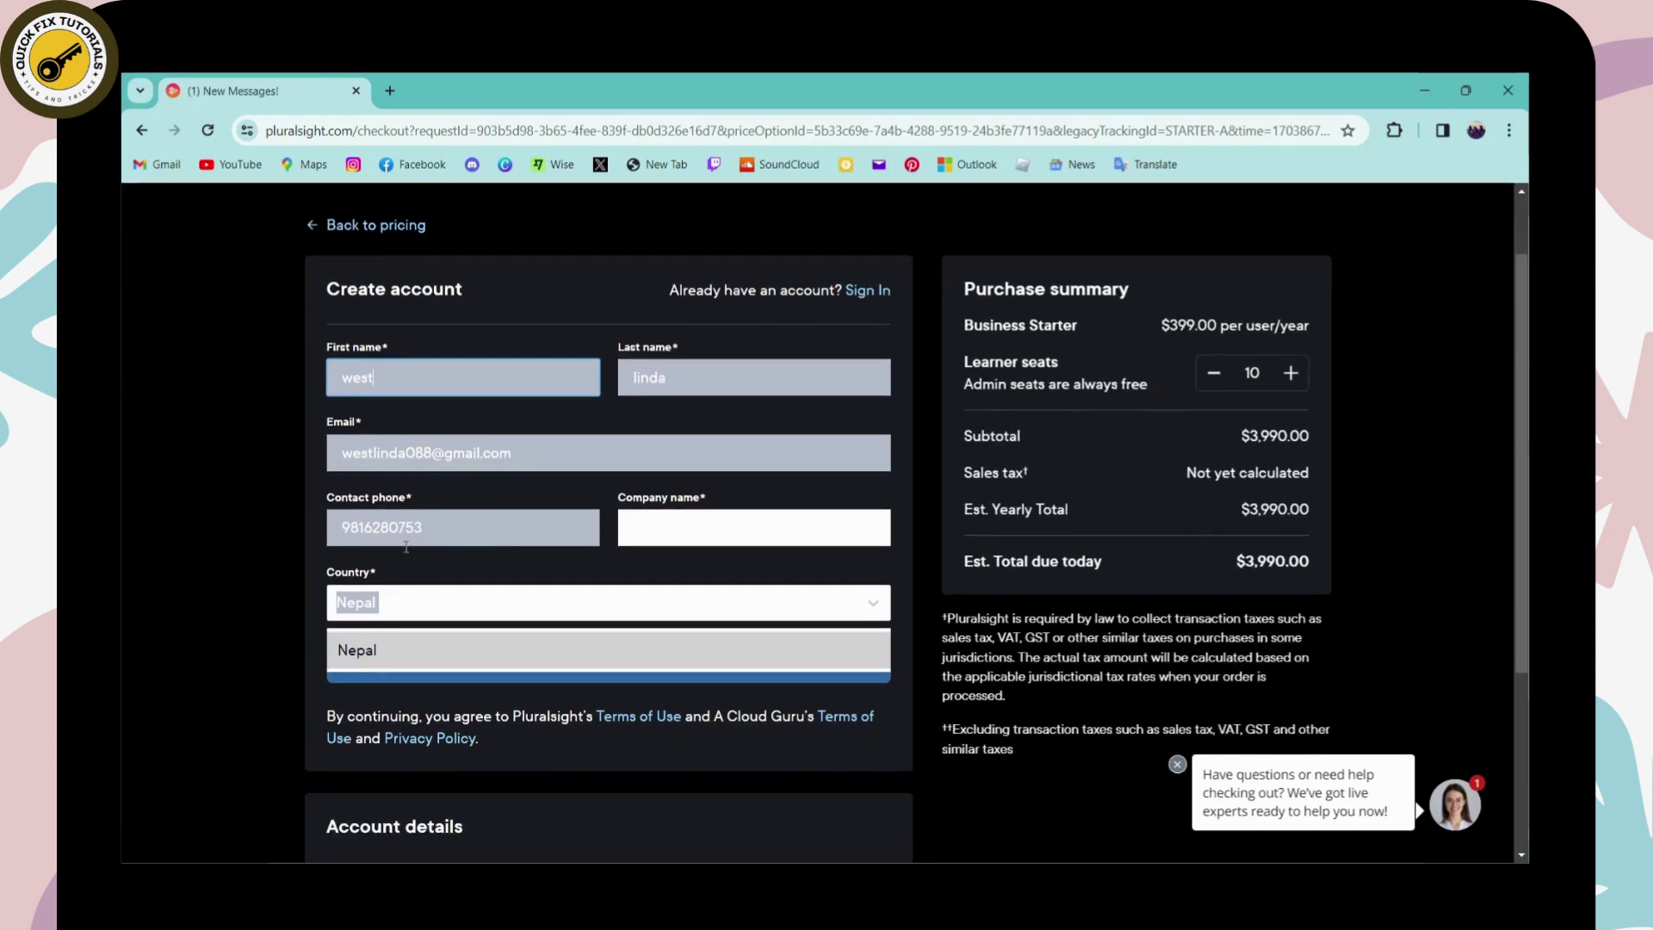
left_click(639, 530)
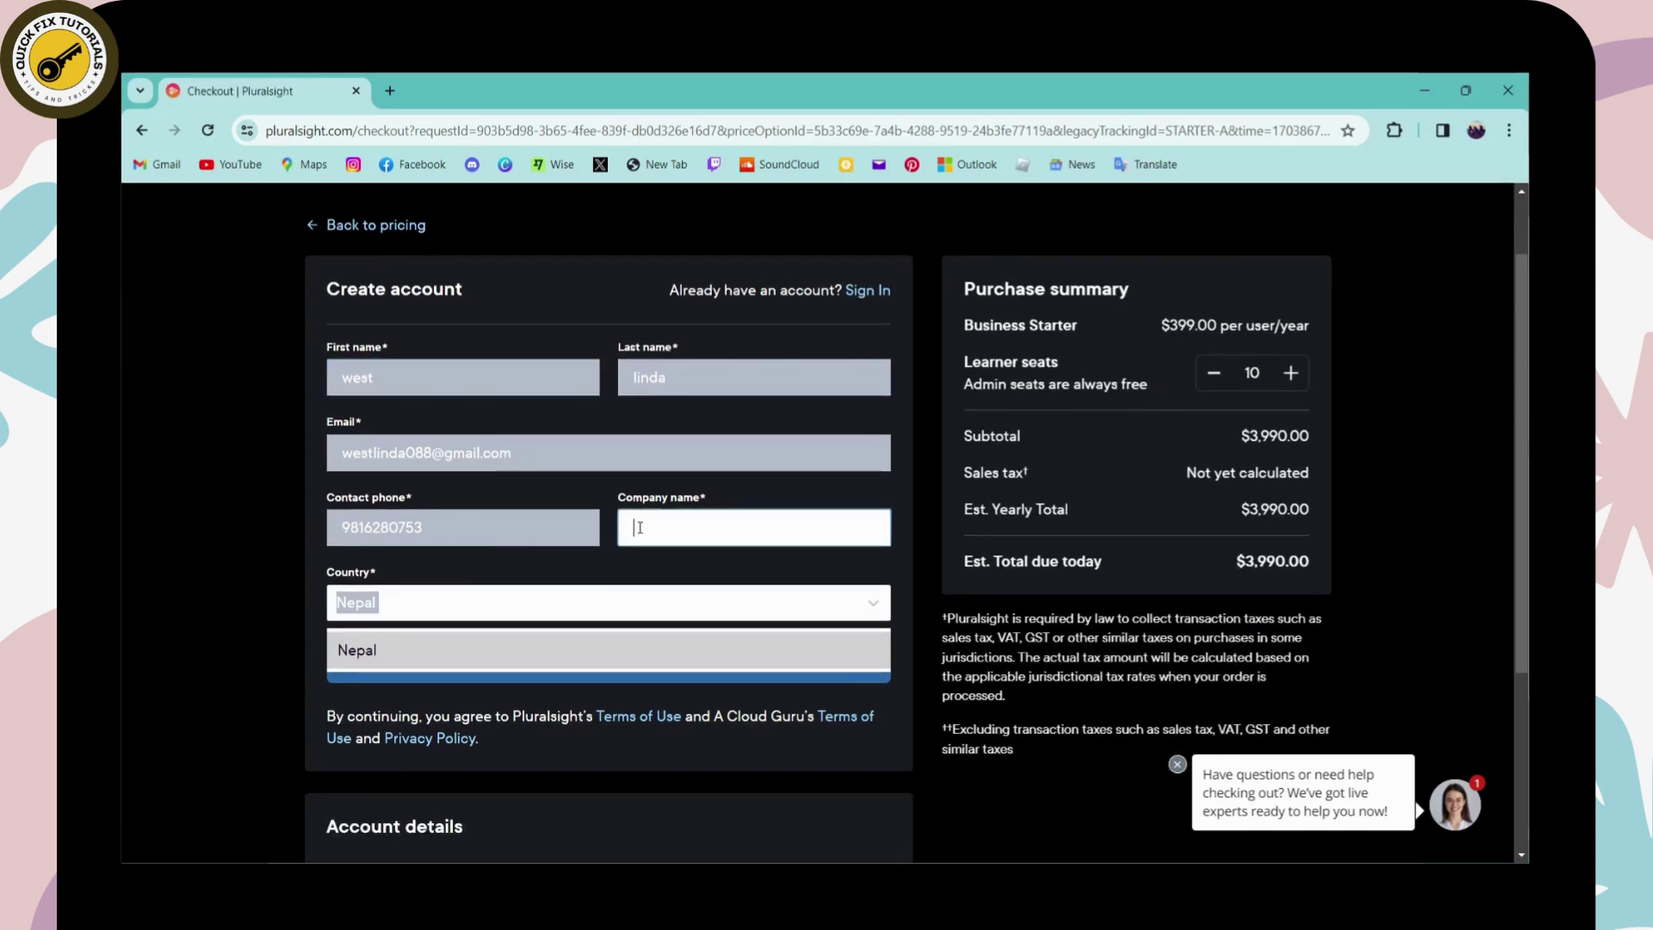
type("linda")
scroll(603, 581, "down", 1)
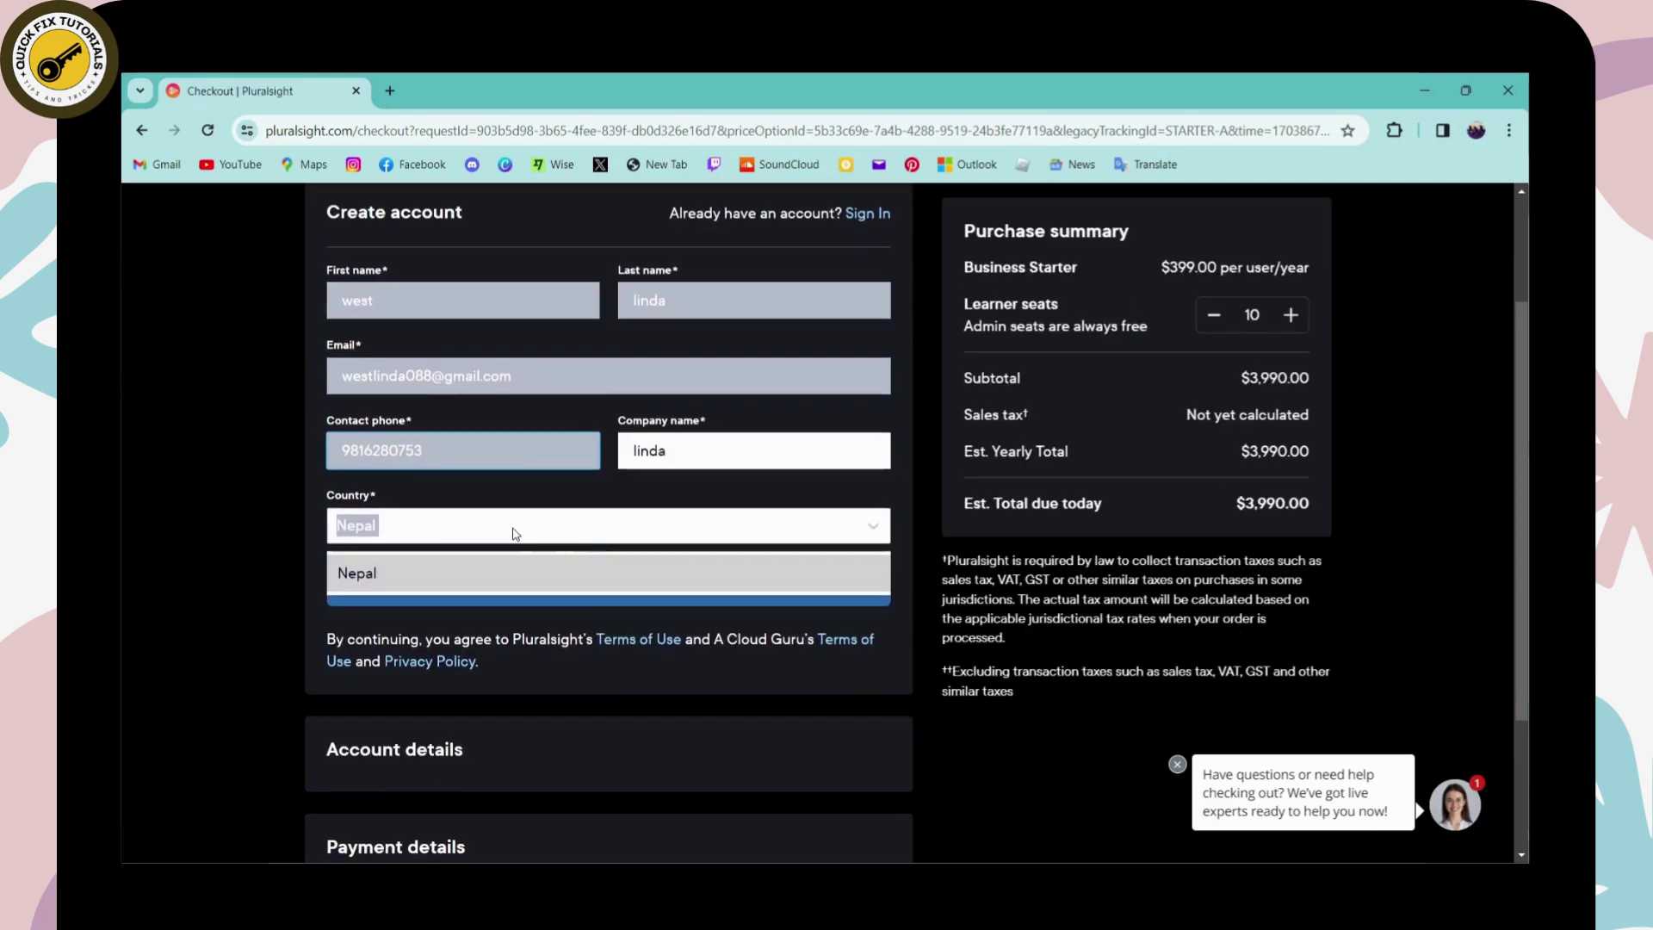
scroll(535, 530, "down", 1)
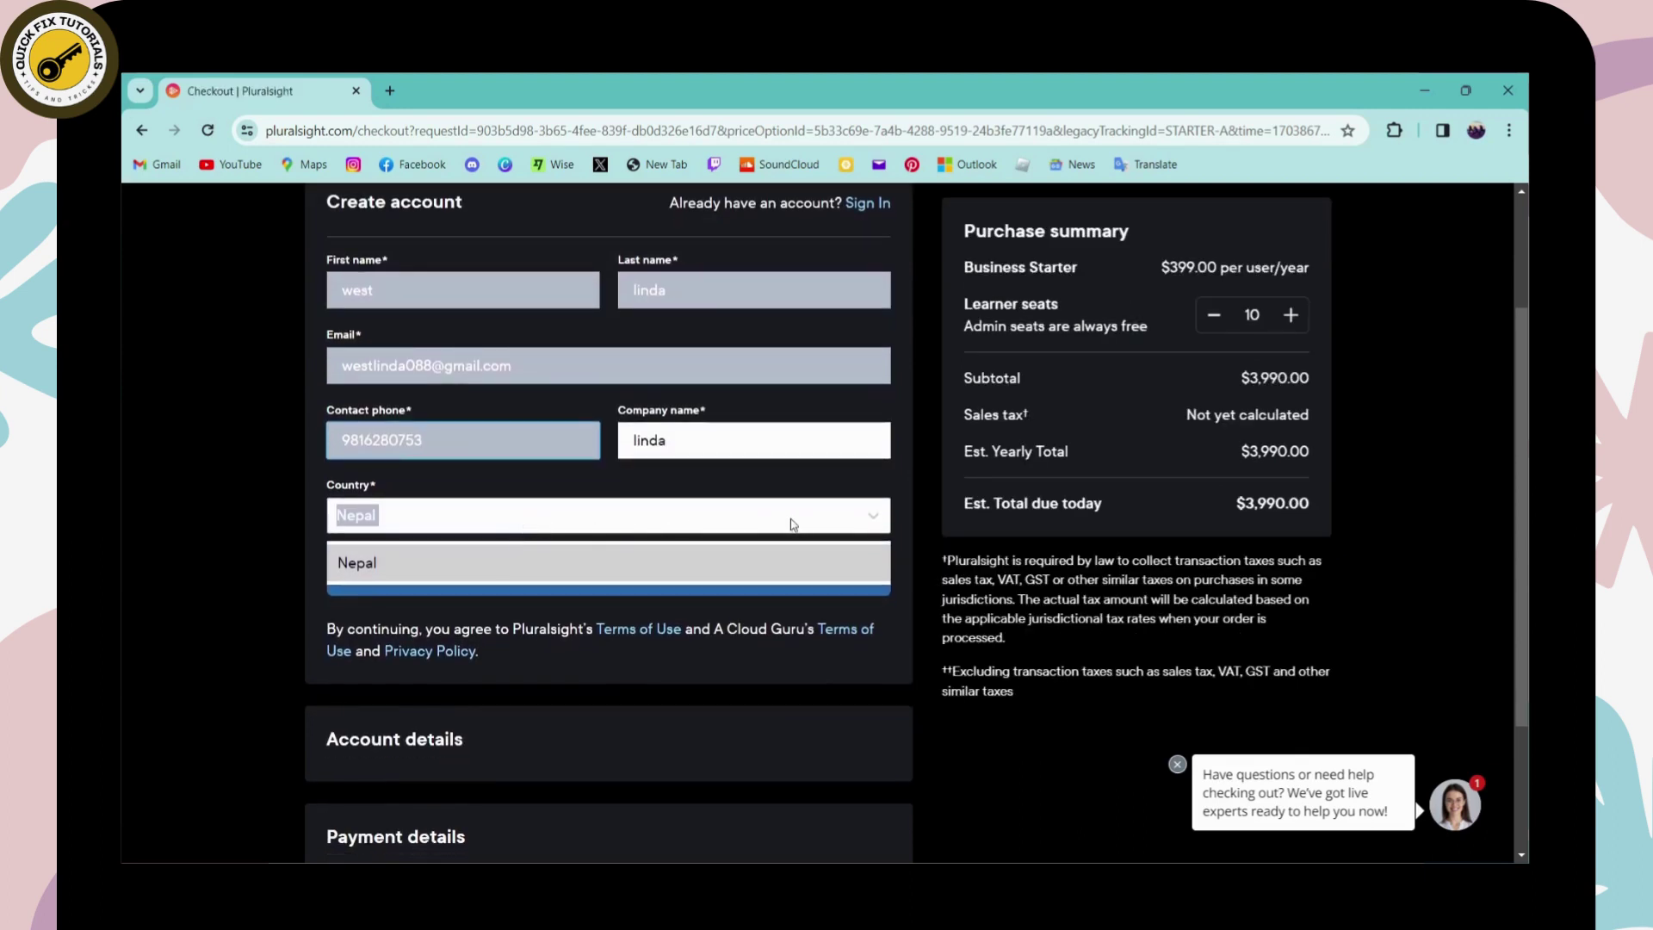
Choose Nepal as the country and move to the tax ID field.
left_click(874, 515)
scroll(598, 643, "down", 6)
scroll(599, 644, "down", 8)
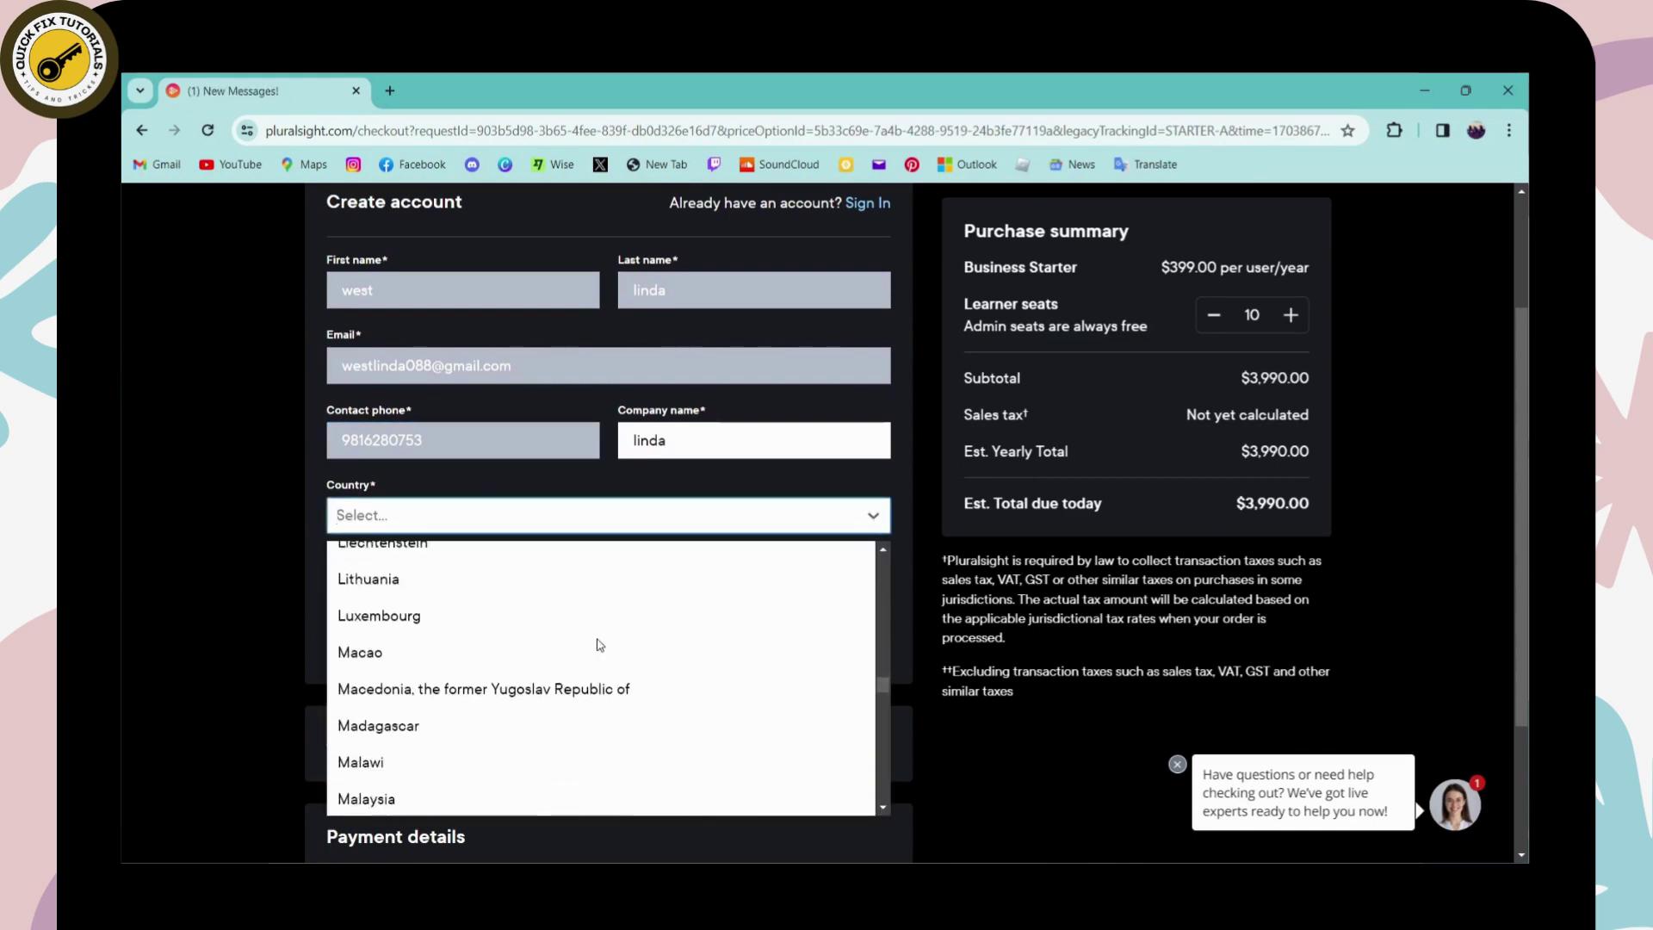
scroll(598, 644, "down", 7)
scroll(547, 634, "up", 1)
left_click(505, 661)
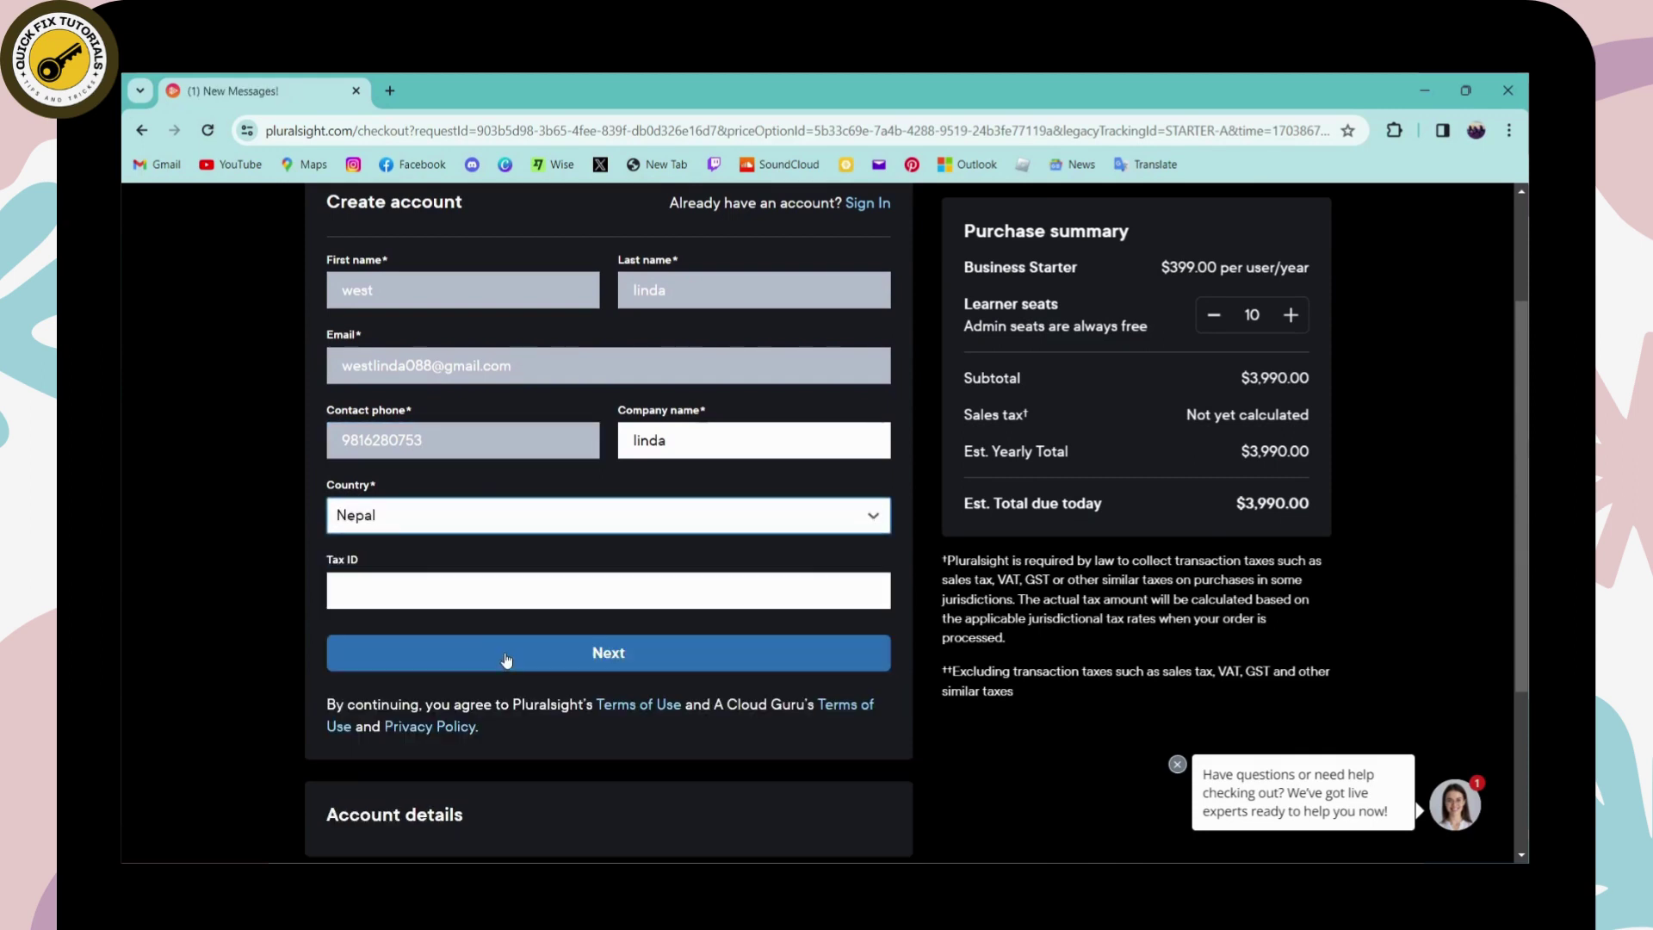
left_click(494, 594)
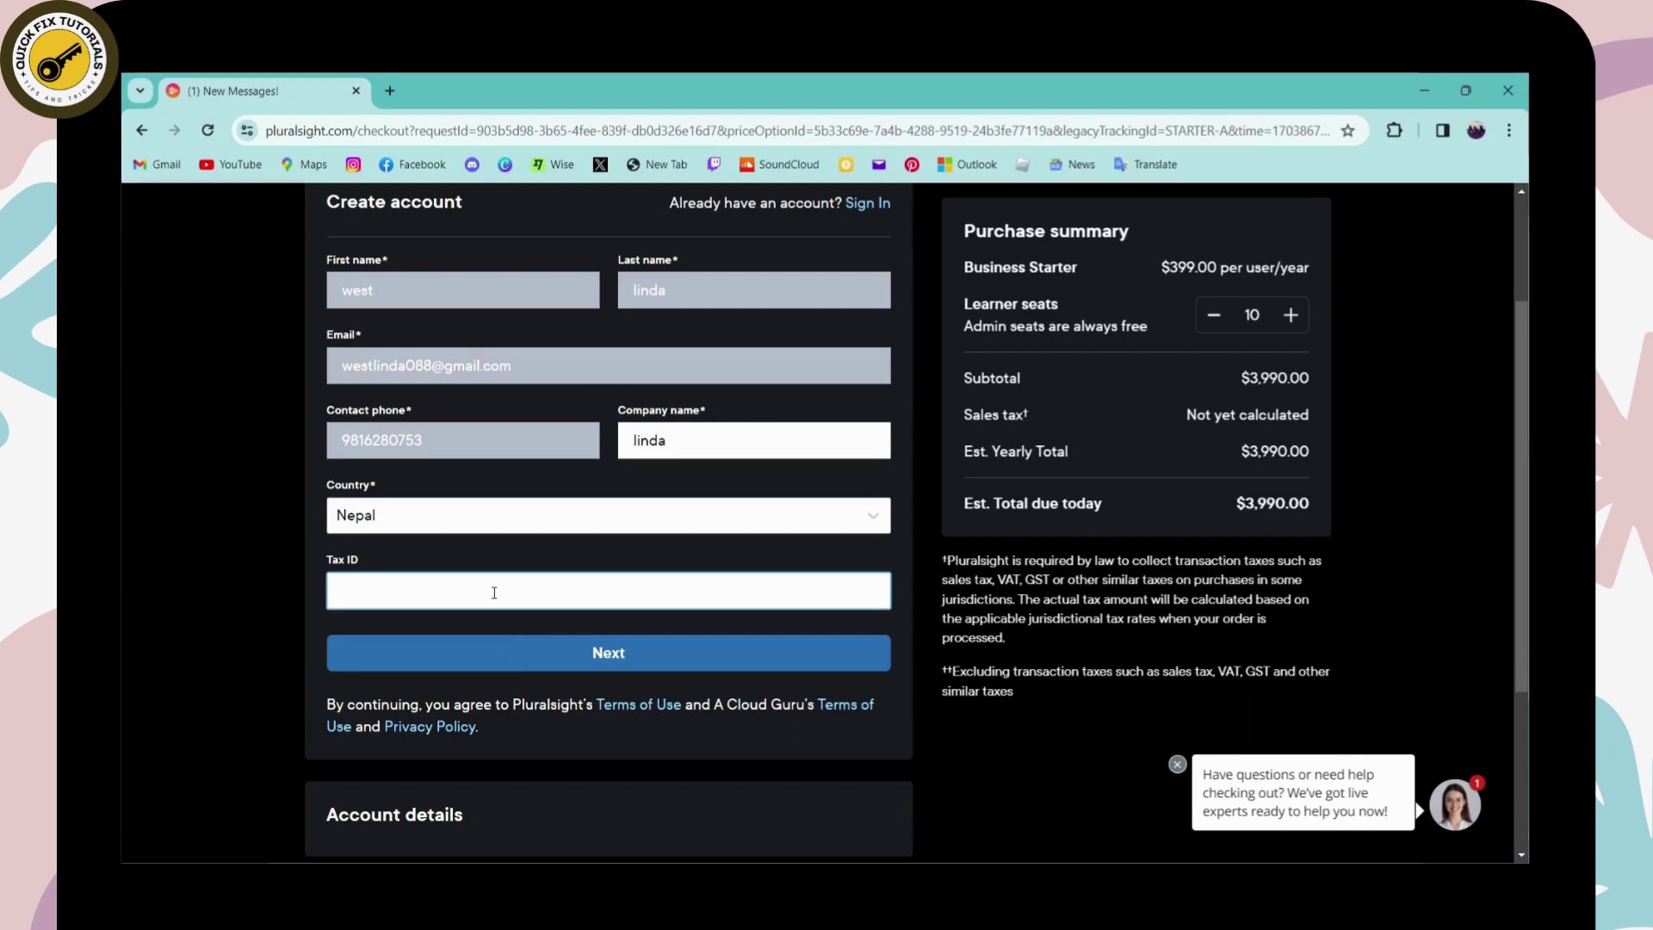
scroll(494, 593, "down", 1)
scroll(514, 413, "up", 2)
scroll(518, 427, "down", 3)
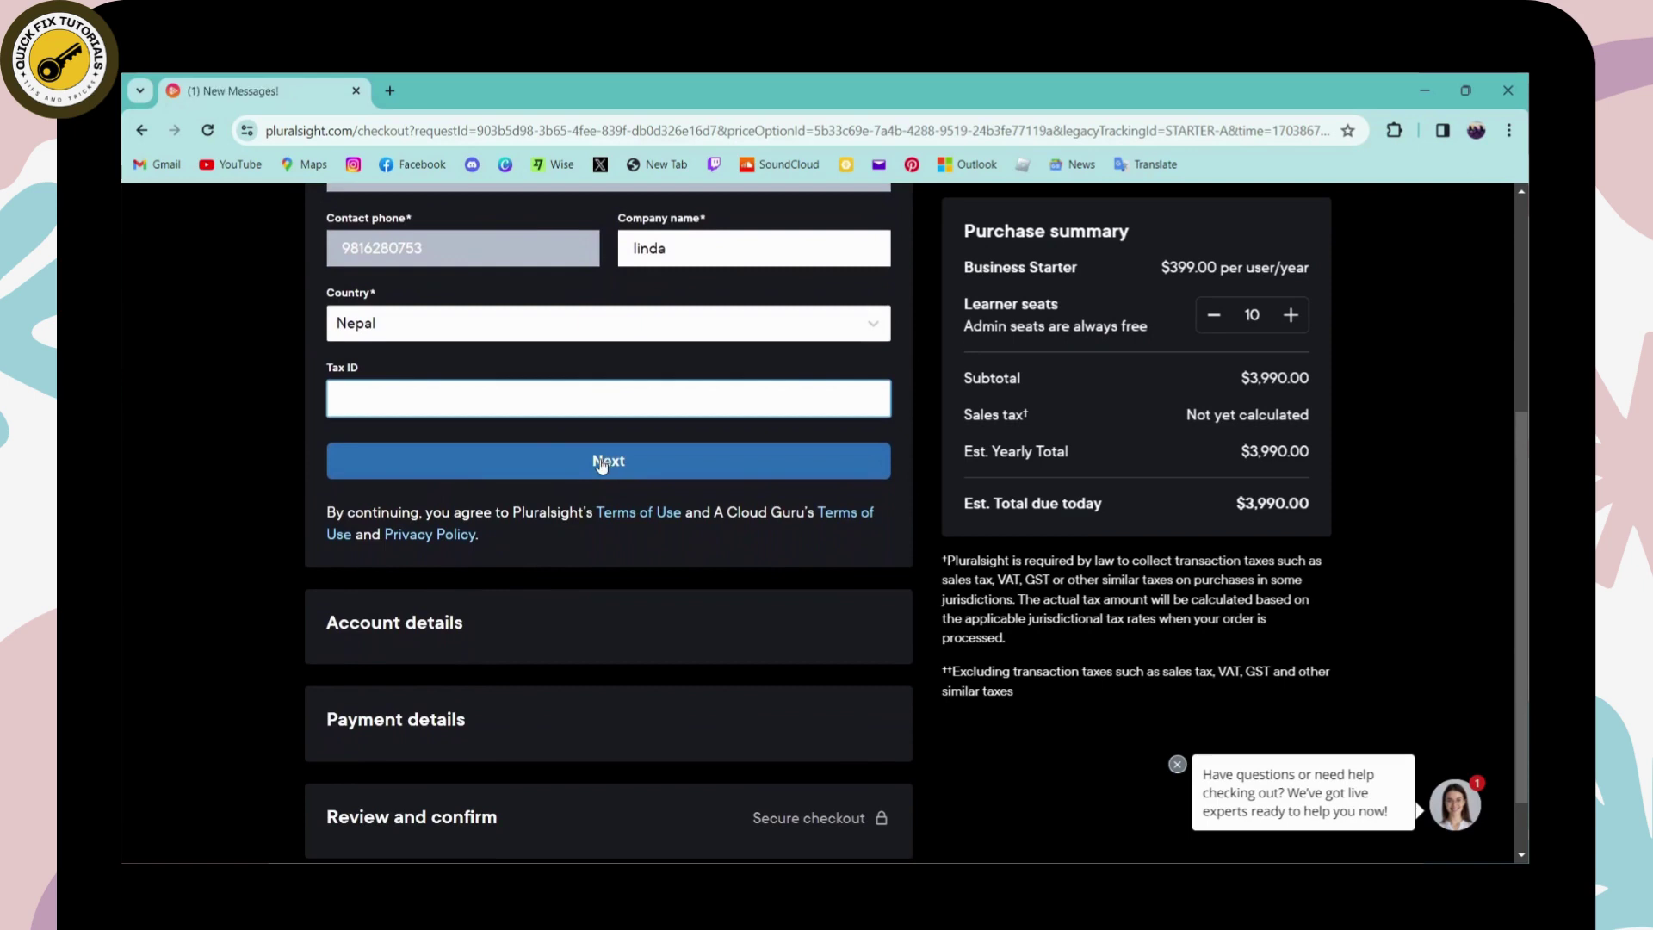
scroll(581, 504, "down", 1)
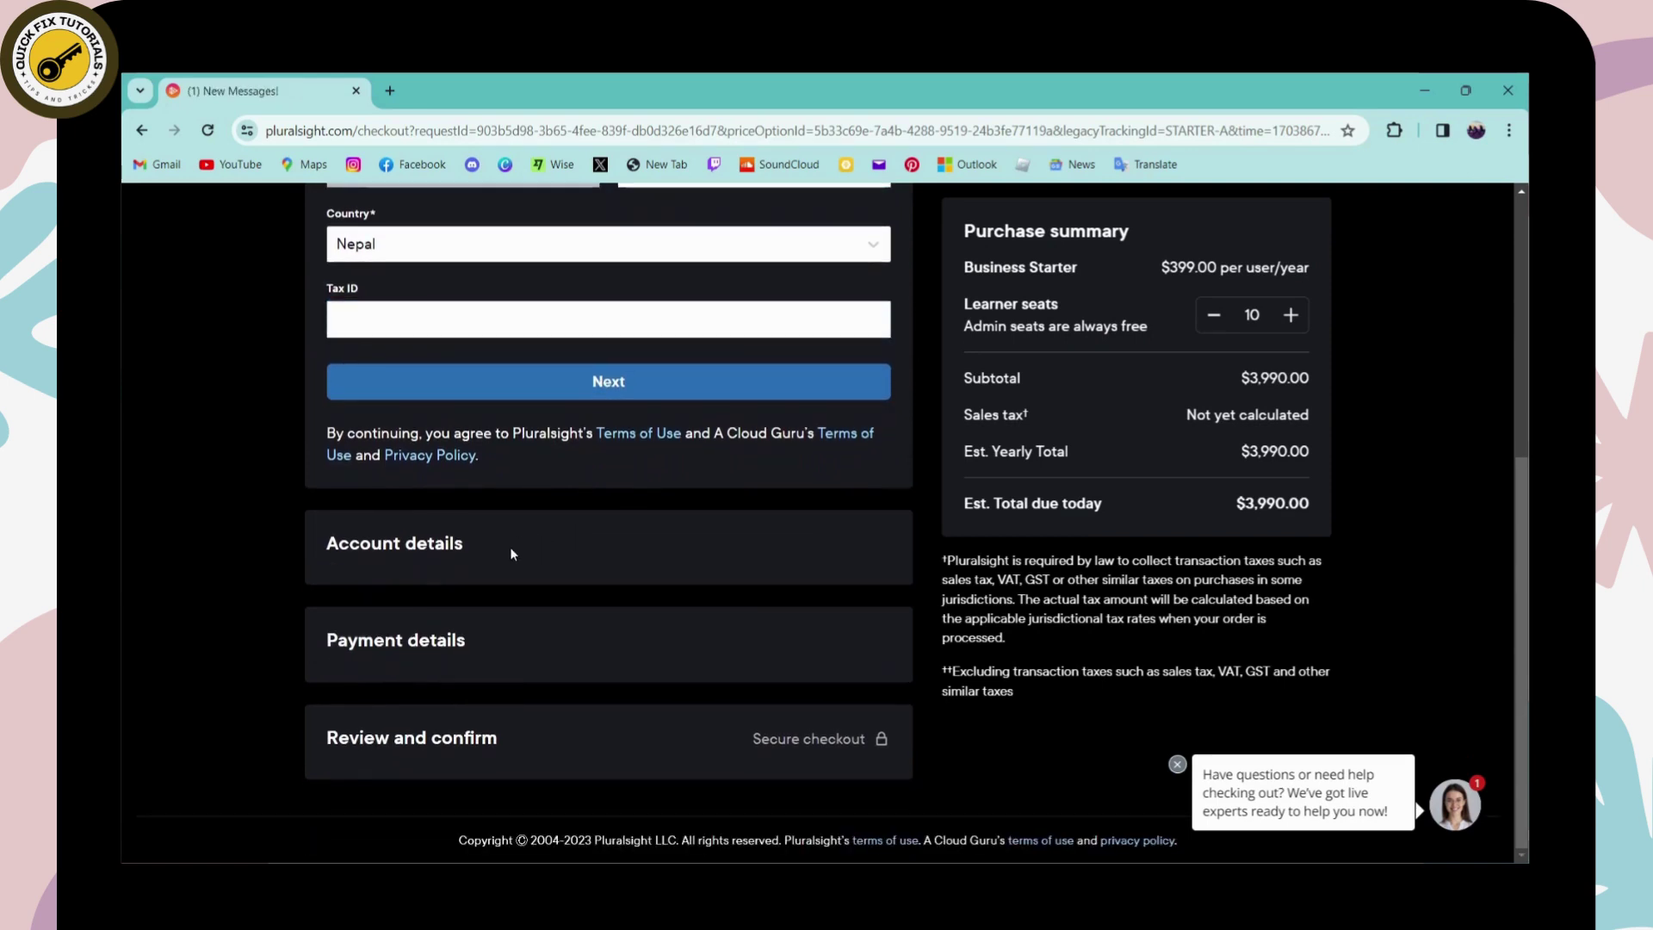
scroll(495, 557, "up", 3)
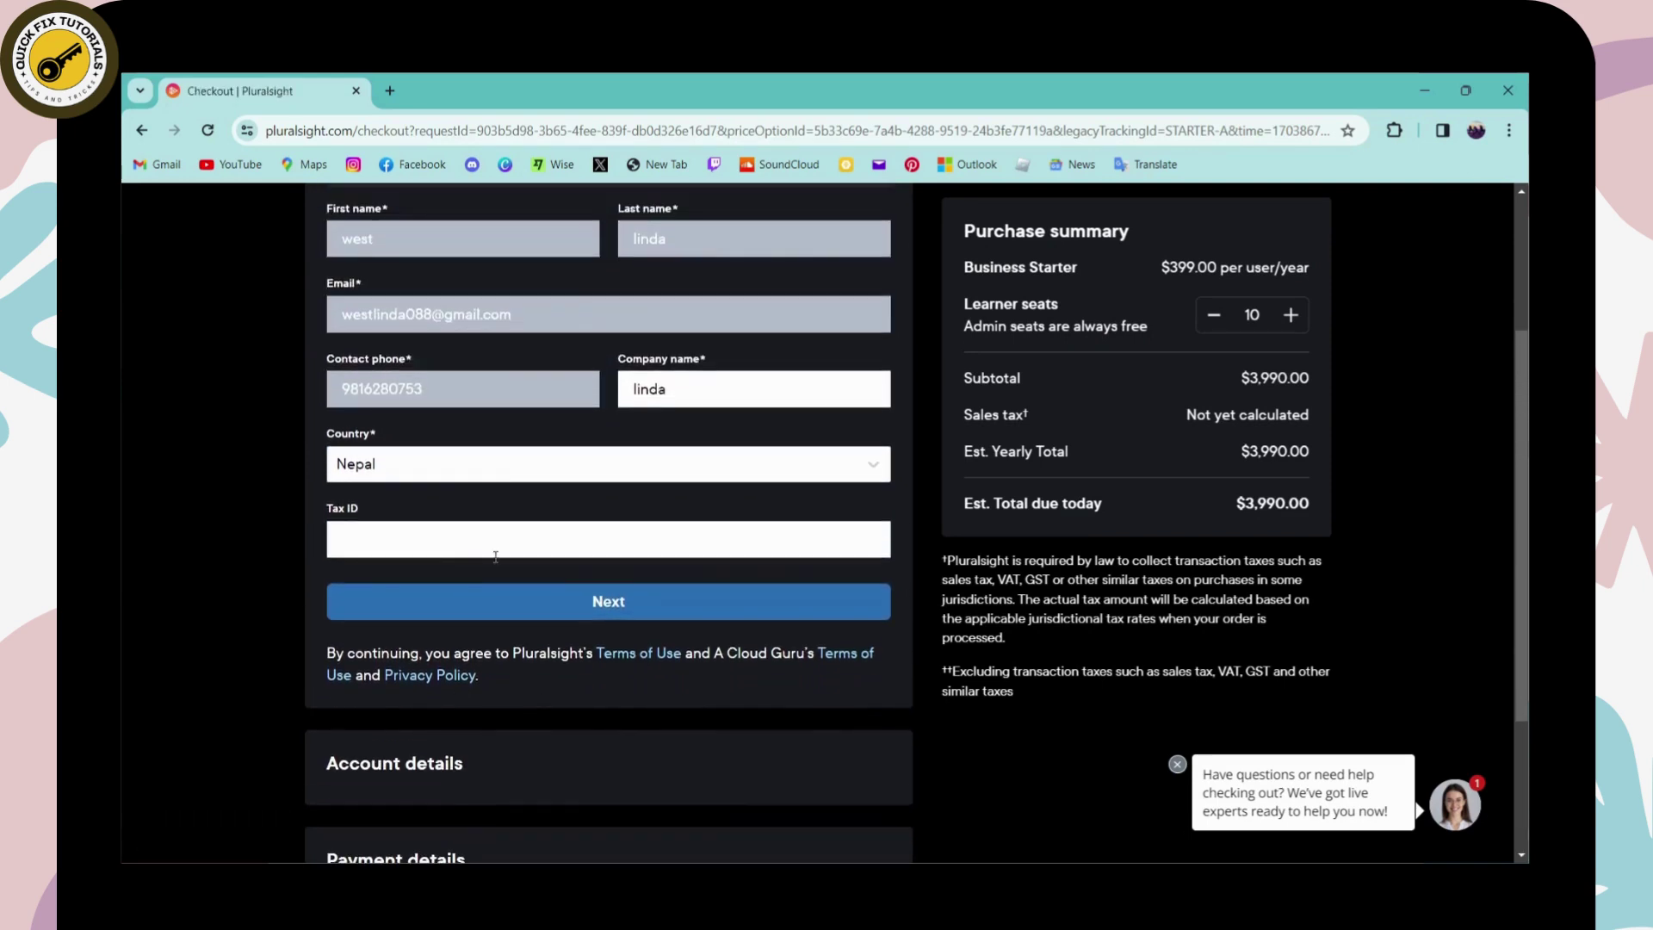
Submit the account details and account name to continue to payment details.
left_click(528, 600)
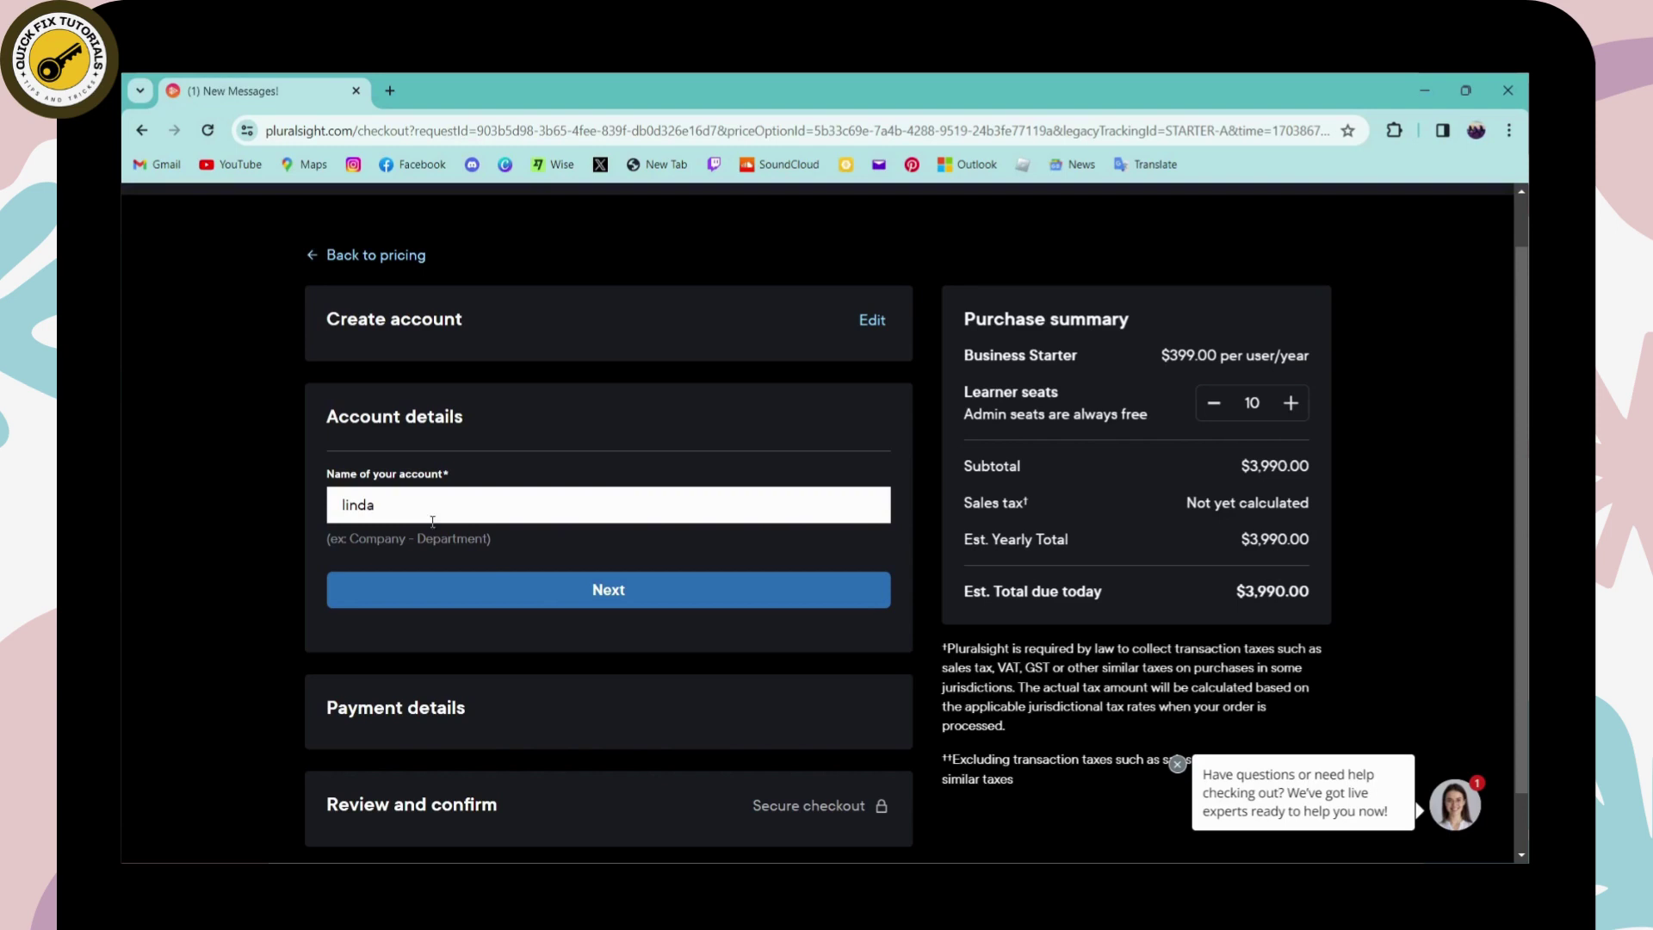
left_click(534, 608)
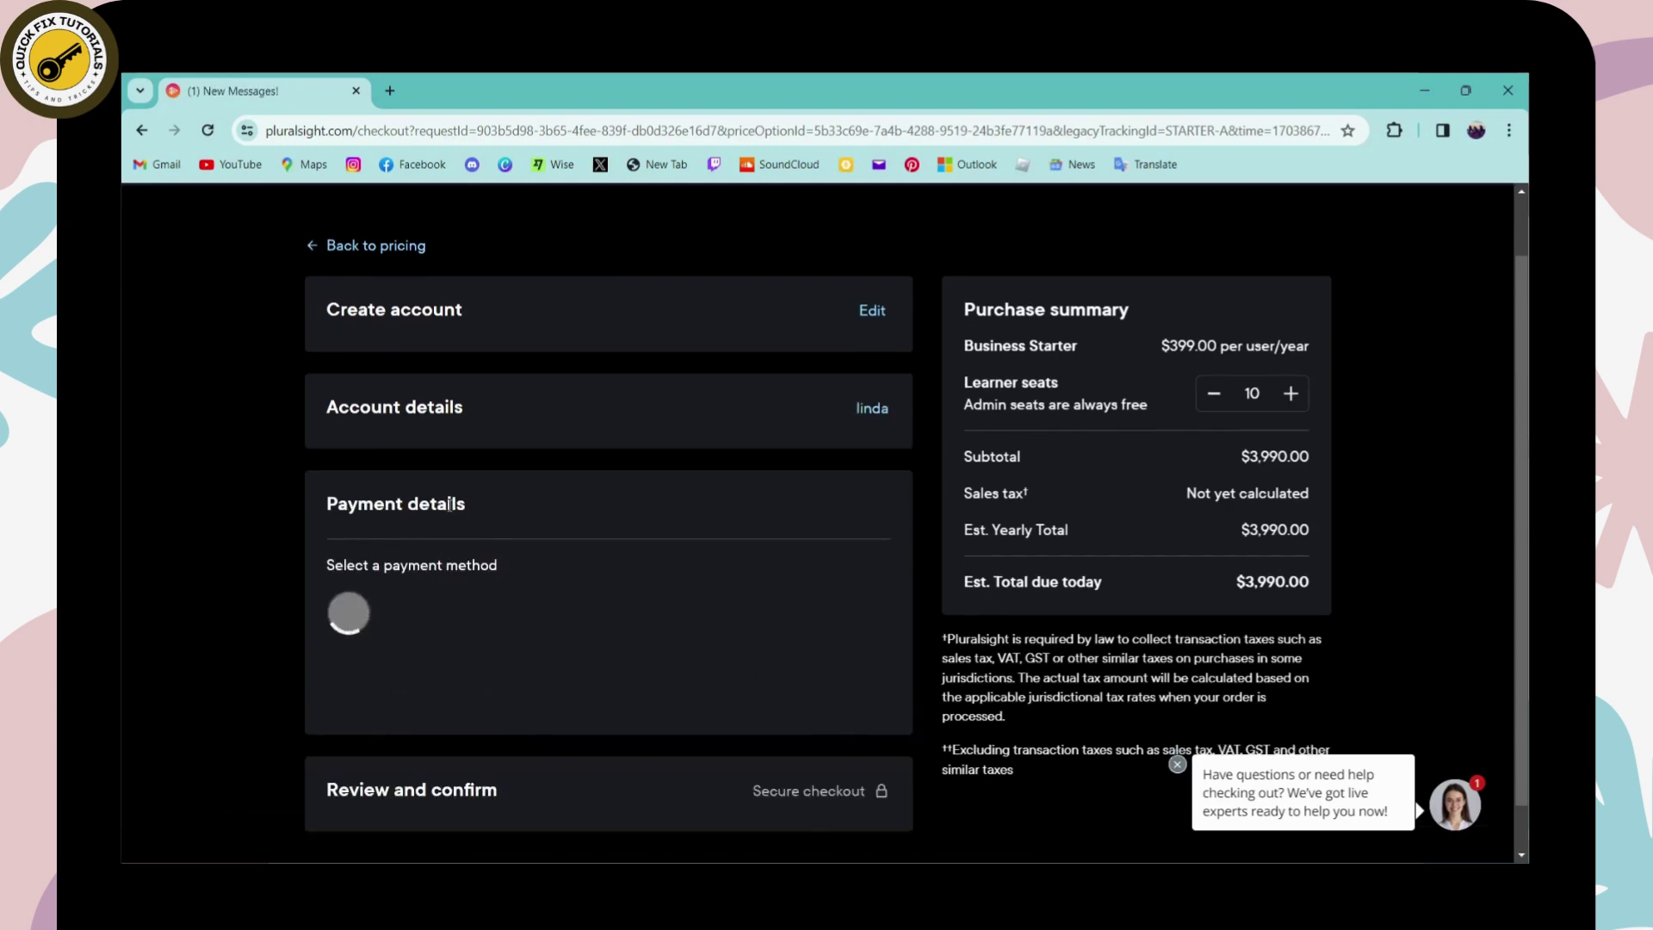
scroll(456, 568, "down", 1)
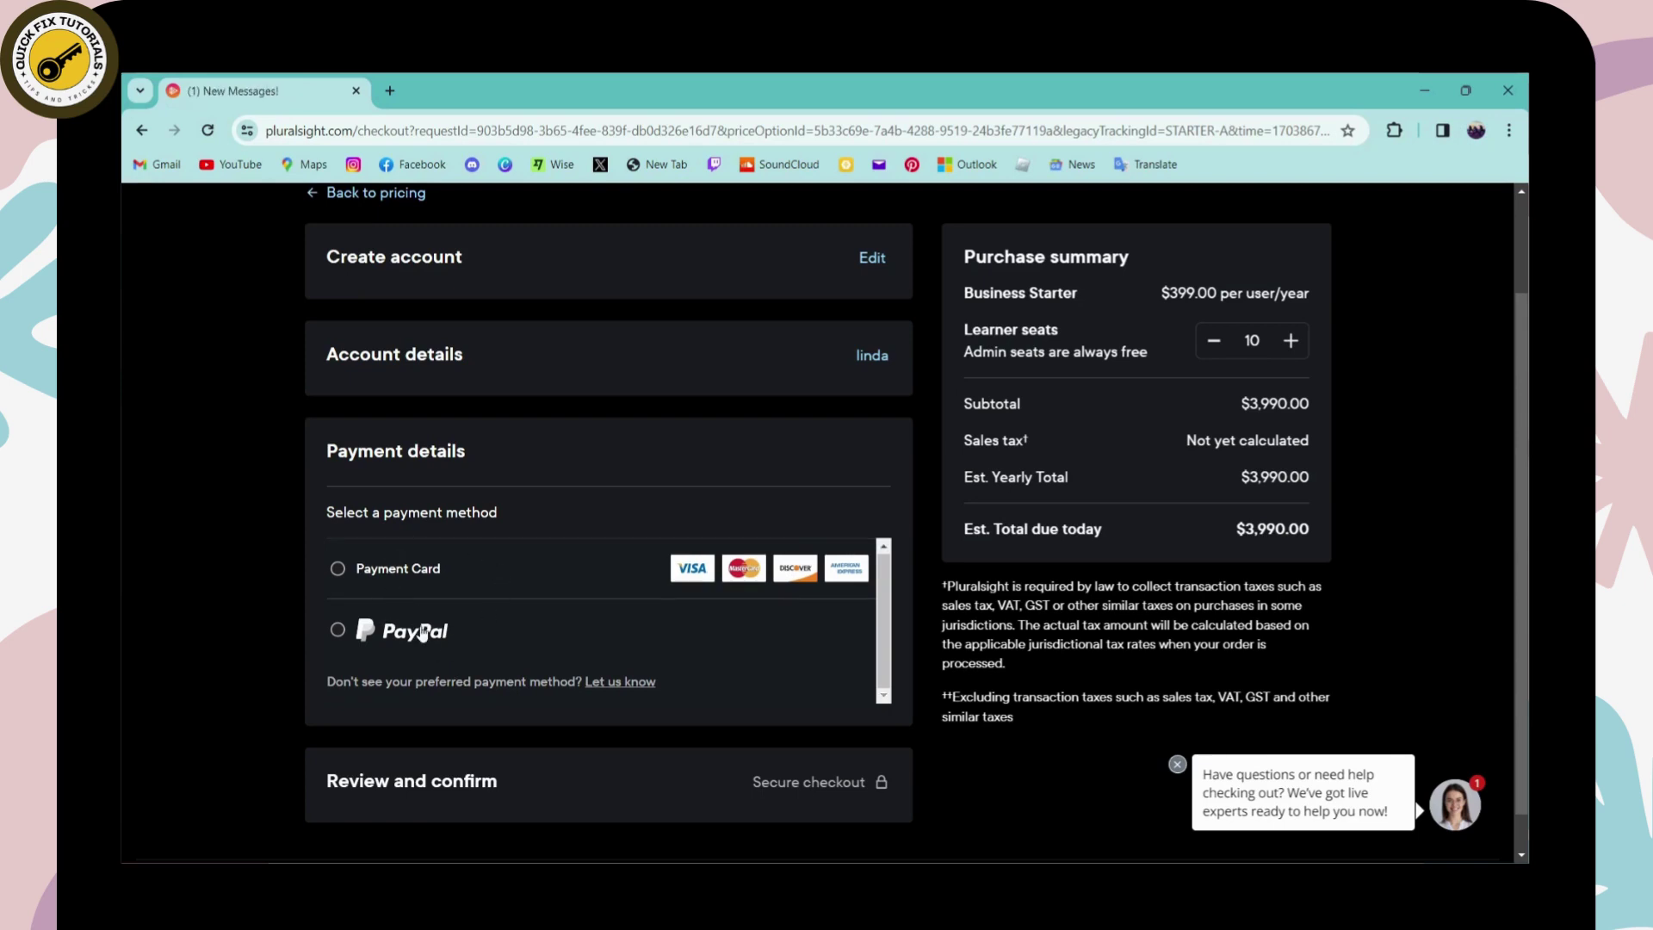
scroll(421, 633, "down", 1)
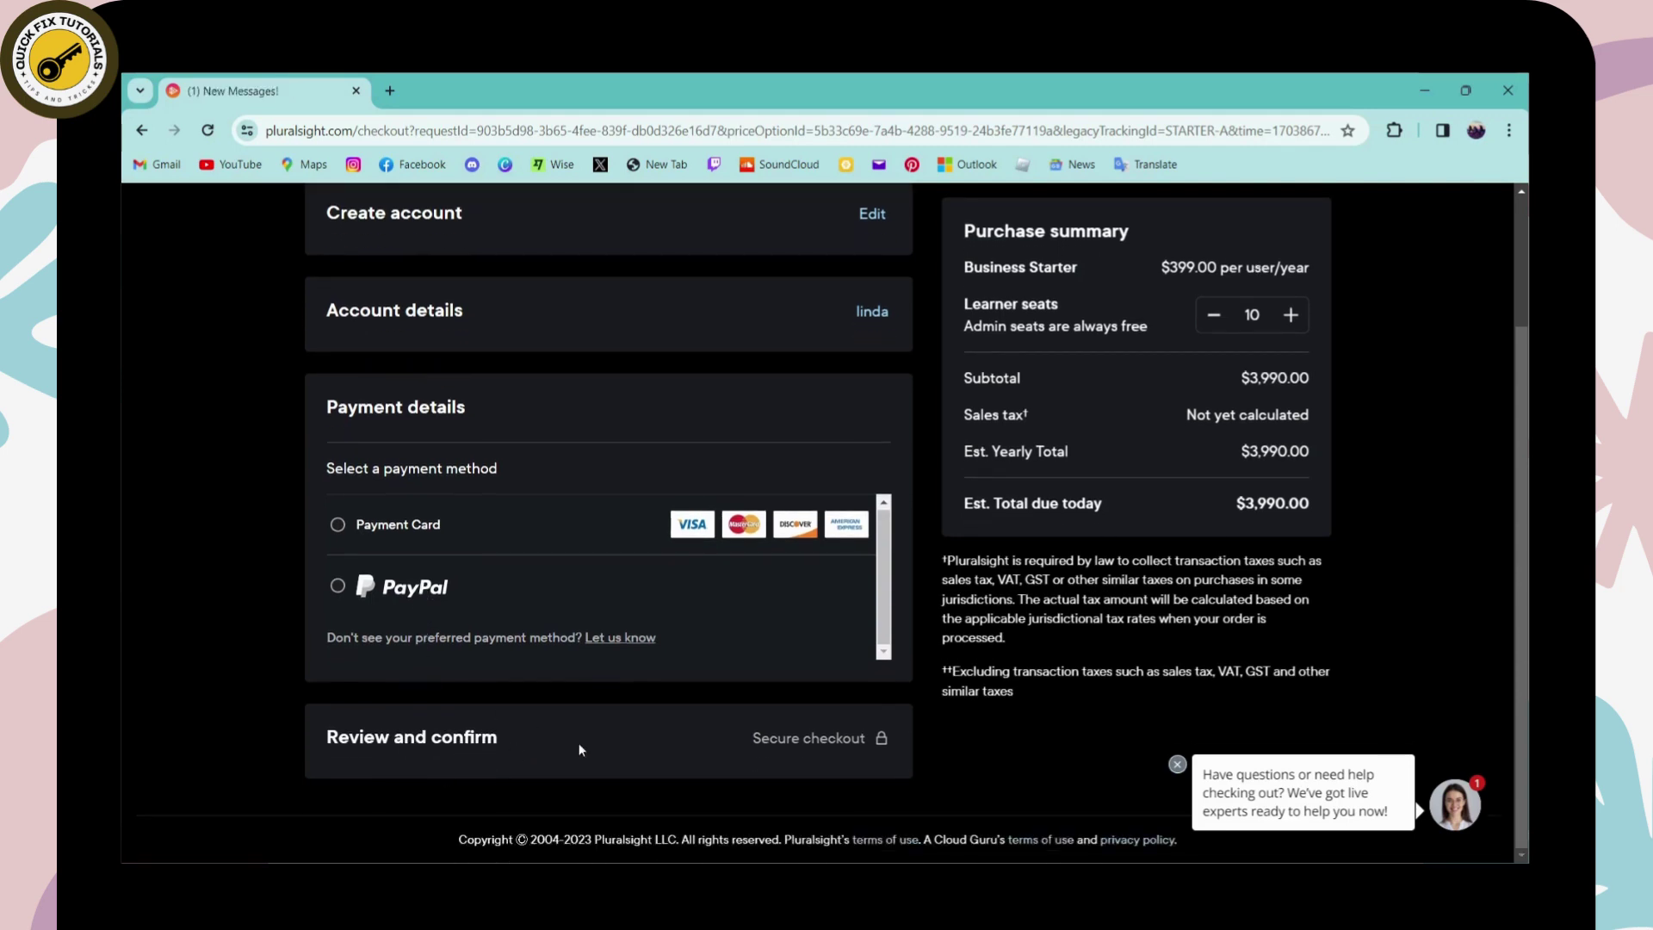
scroll(808, 740, "up", 2)
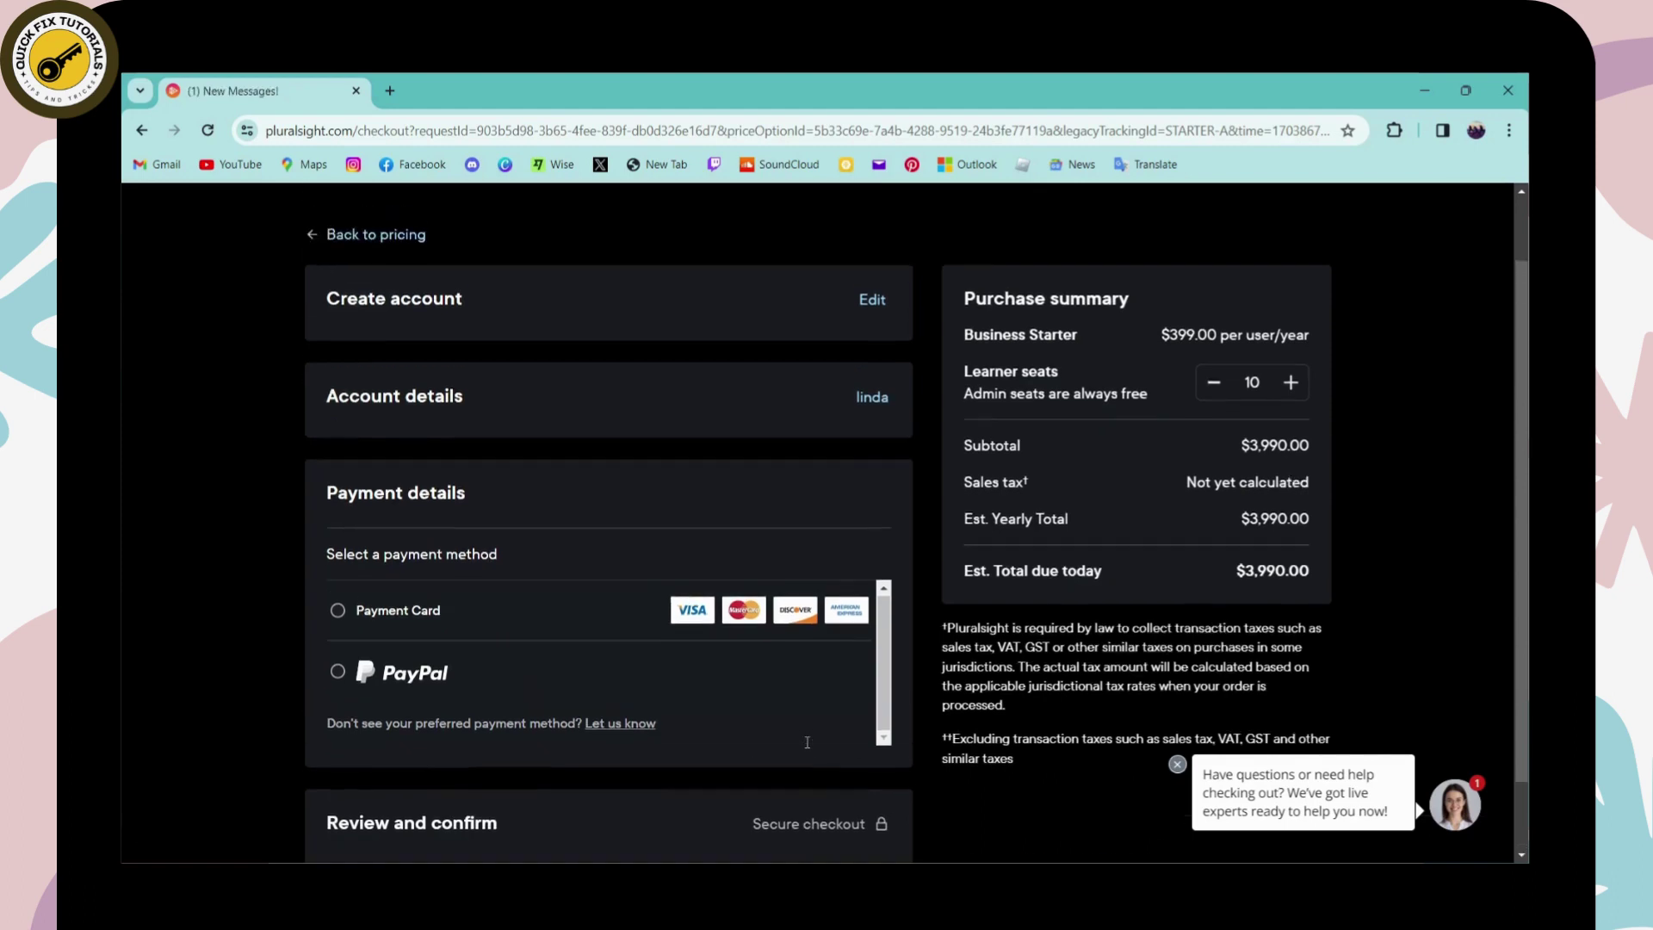